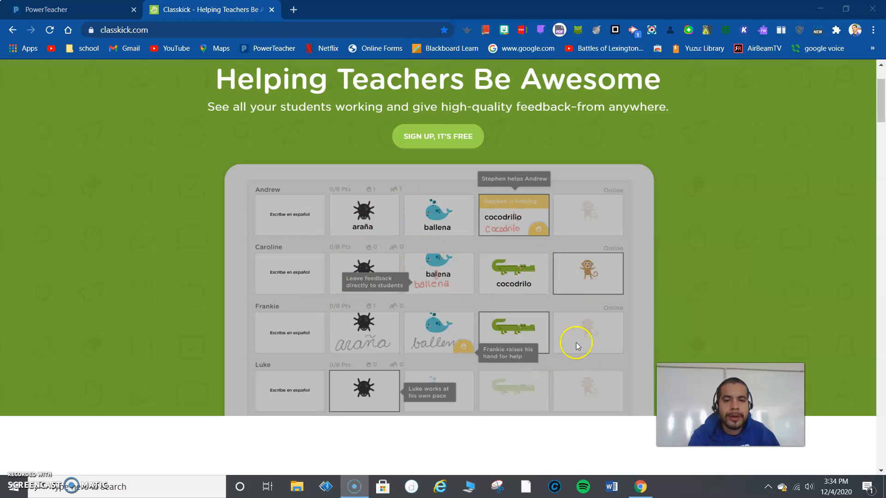
Step: Log in to Classkick as a teacher with the school Google account
scroll(503, 231, "up", 3)
mouse_move(818, 88)
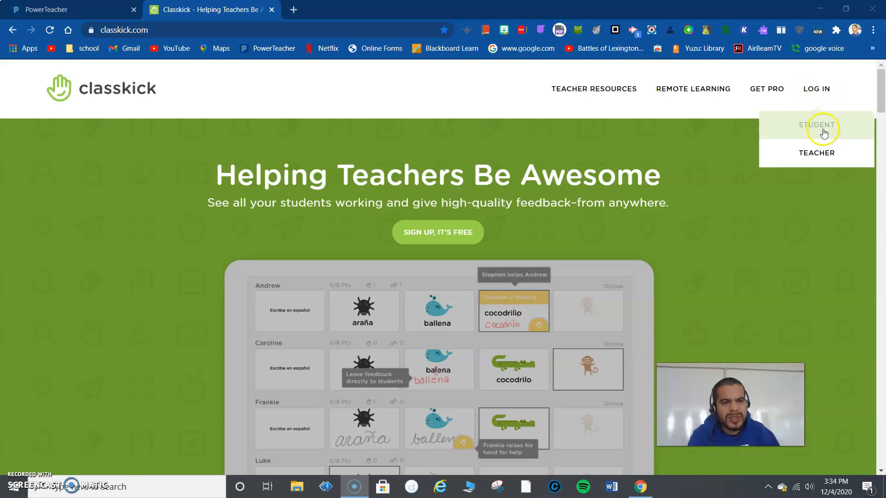
left_click(829, 155)
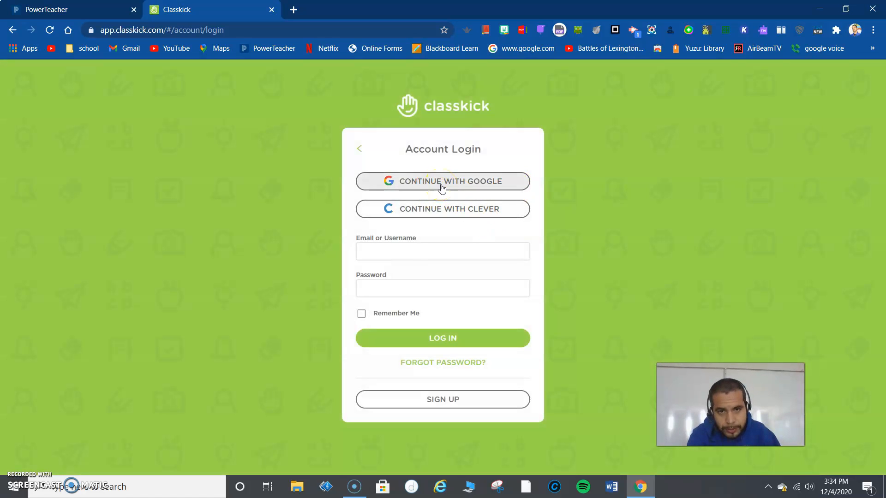
left_click(442, 187)
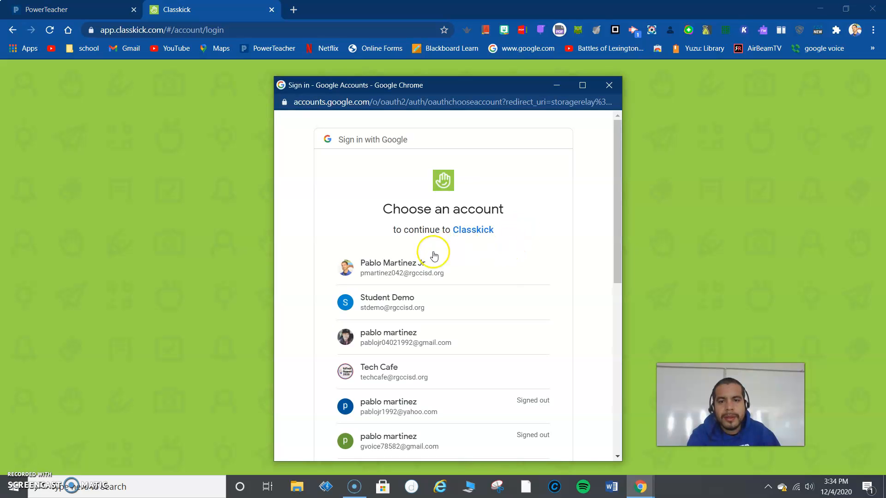
left_click(412, 275)
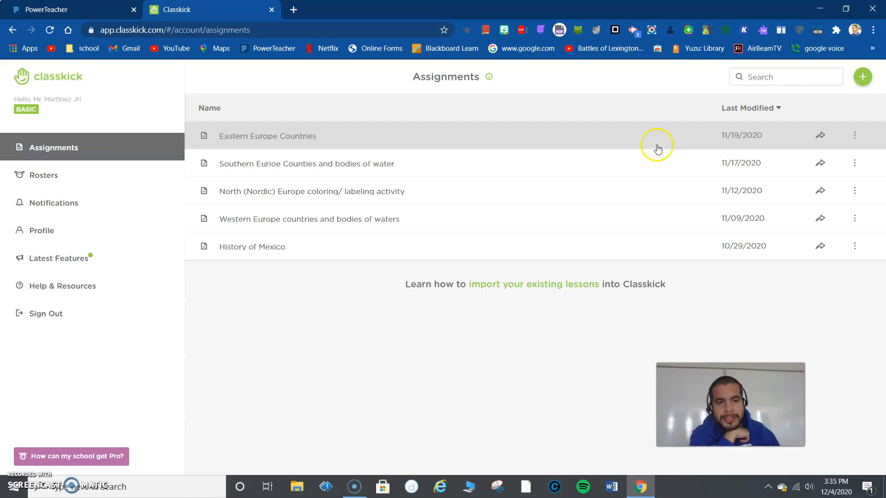
Step: Create a new assignment from the file G06 Social Studies 2-6W 6W 2021 and import all its pages
left_click(862, 77)
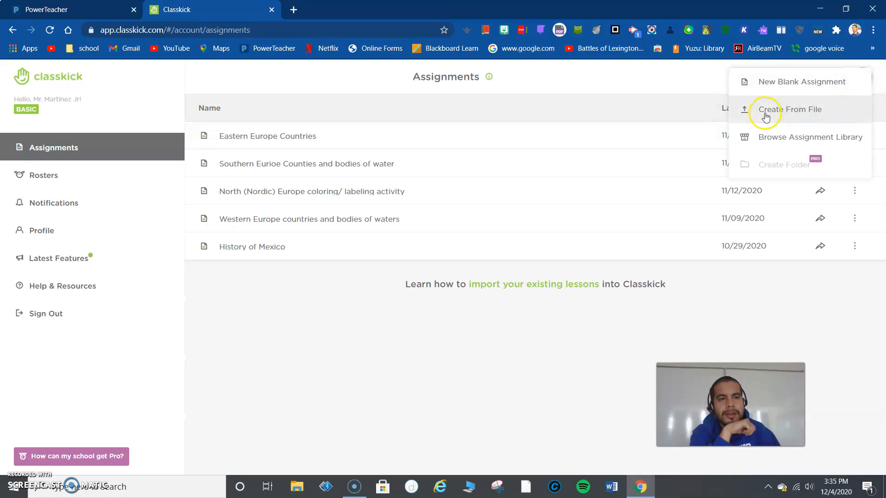
left_click(802, 121)
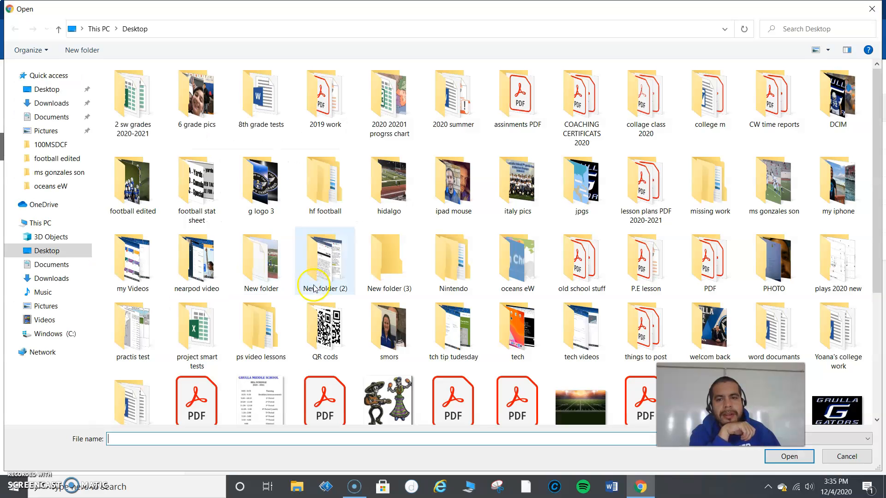
double_click(314, 288)
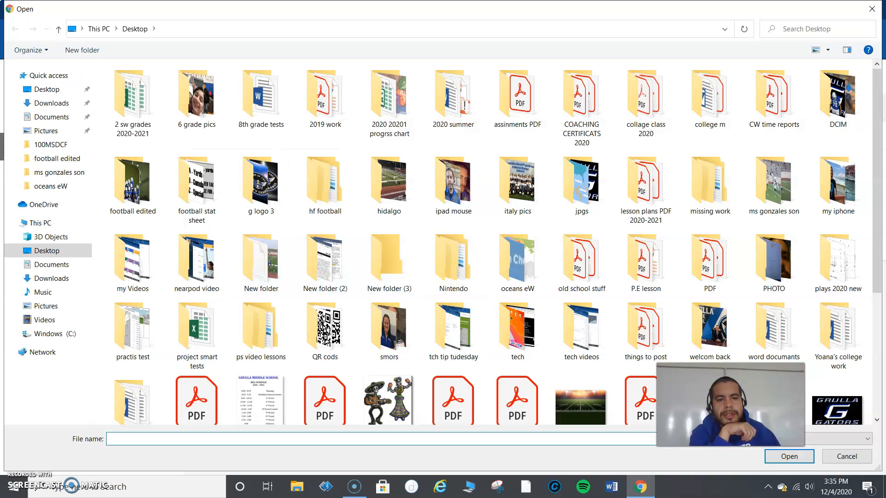
left_click_drag(748, 408, 760, 107)
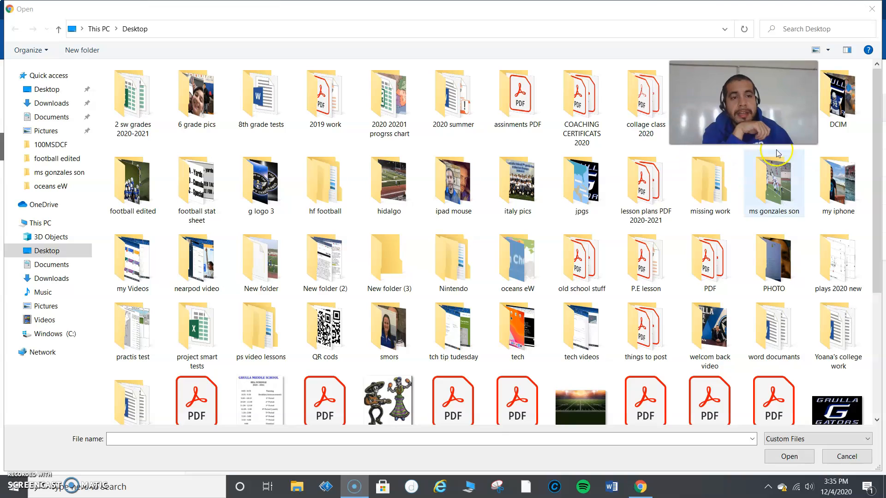
left_click_drag(876, 228, 860, 385)
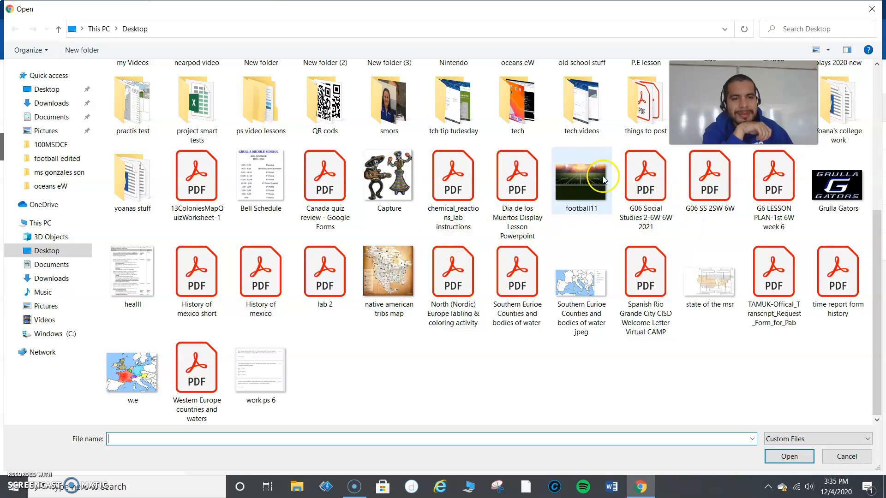
left_click(652, 199)
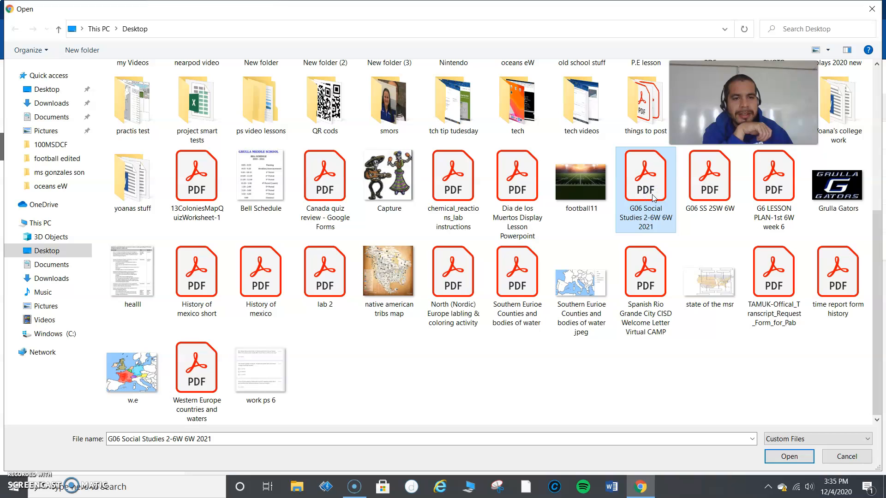
left_click(656, 217)
double_click(668, 182)
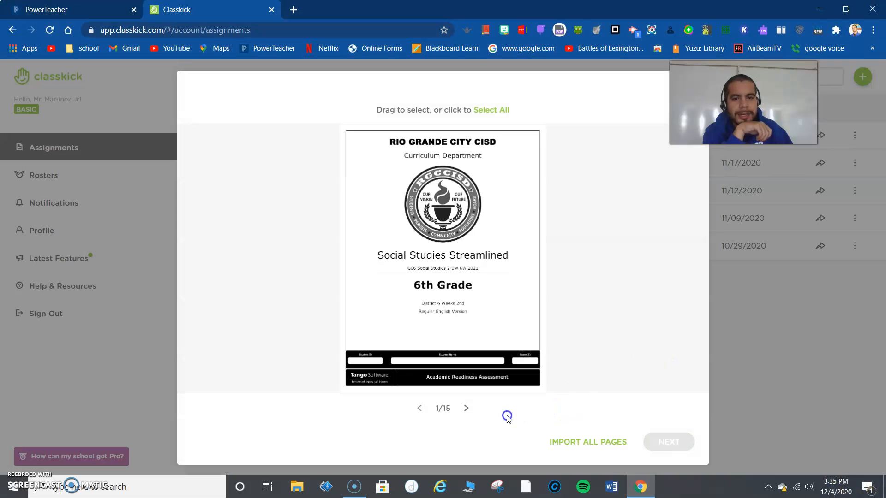
left_click(492, 435)
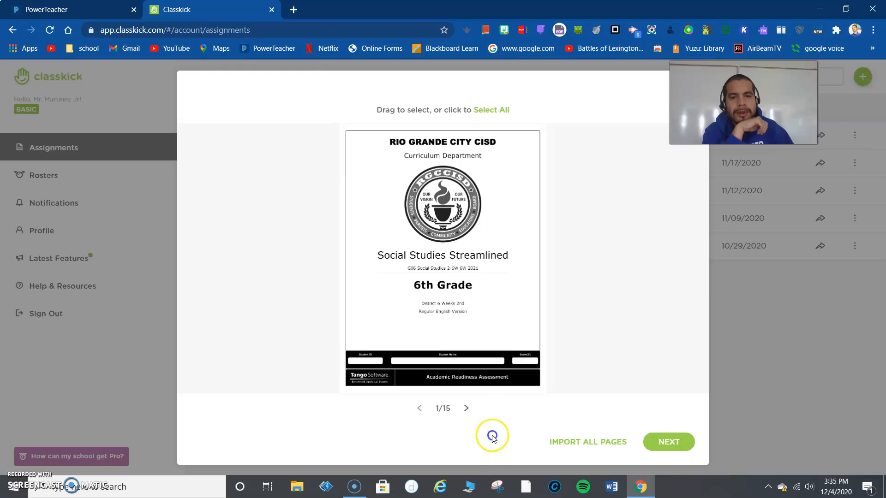
left_click(563, 444)
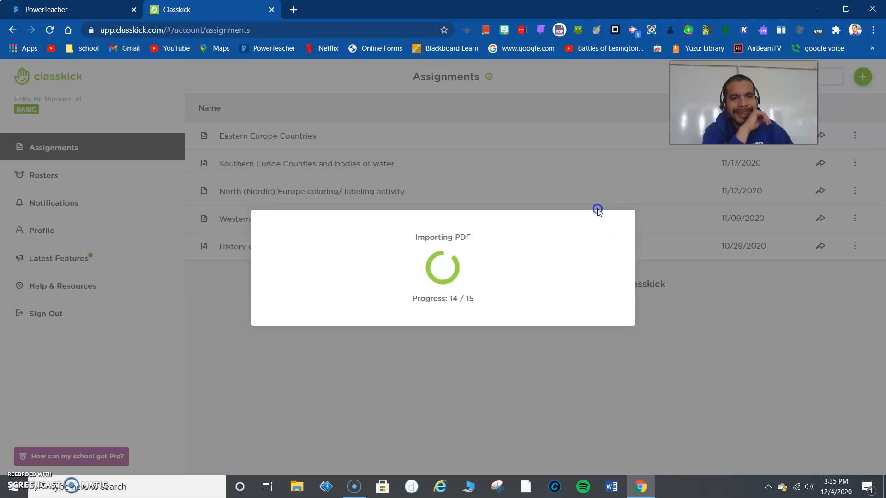
Step: Remove the last five imported page images, Q11 through Q15, from the selected images
scroll(692, 238, "down", 4)
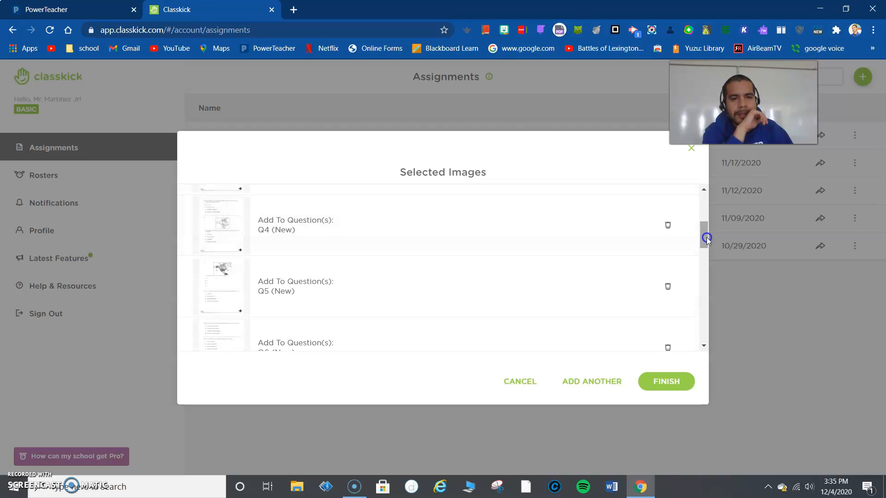
left_click_drag(704, 236, 696, 342)
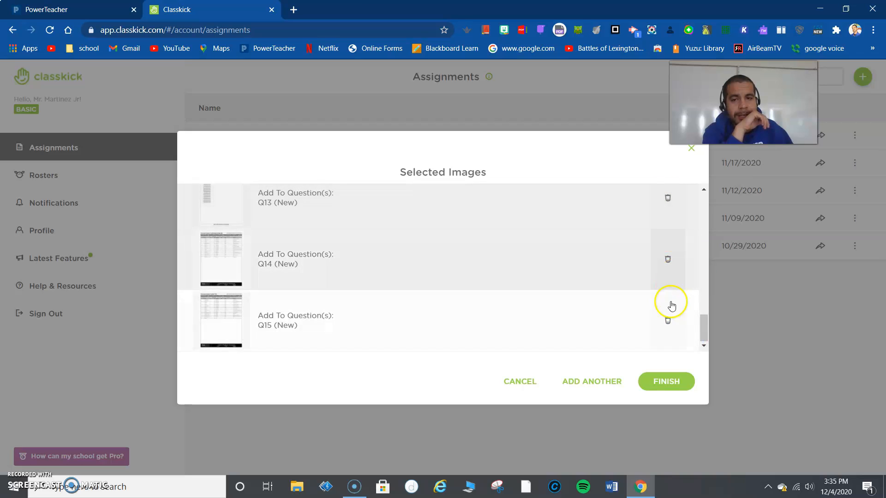
left_click(671, 329)
left_click(671, 329)
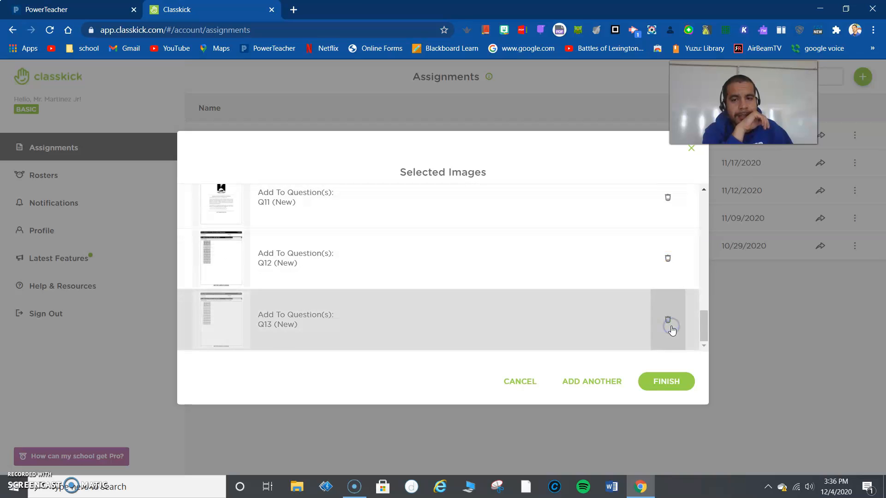
left_click(672, 328)
left_click(671, 329)
left_click(672, 329)
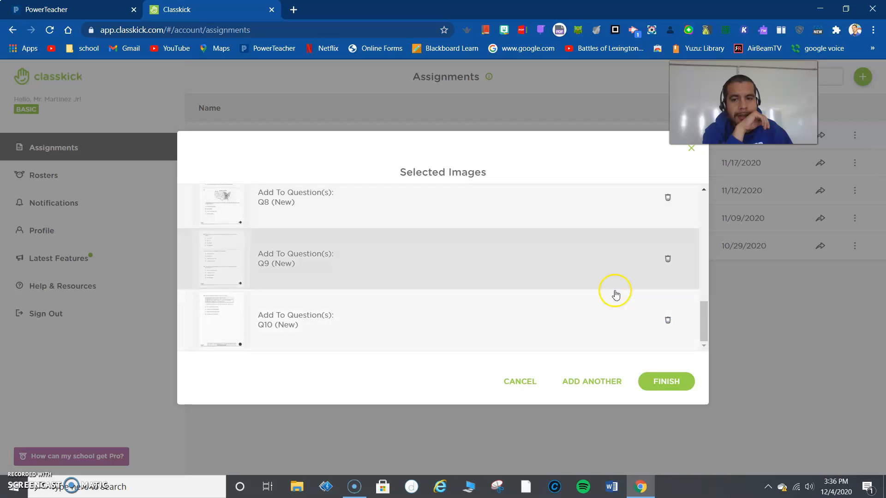
Step: Review the remaining page images from Q10 back to Q1 and finish the import
scroll(600, 298, "up", 2)
scroll(595, 302, "down", 2)
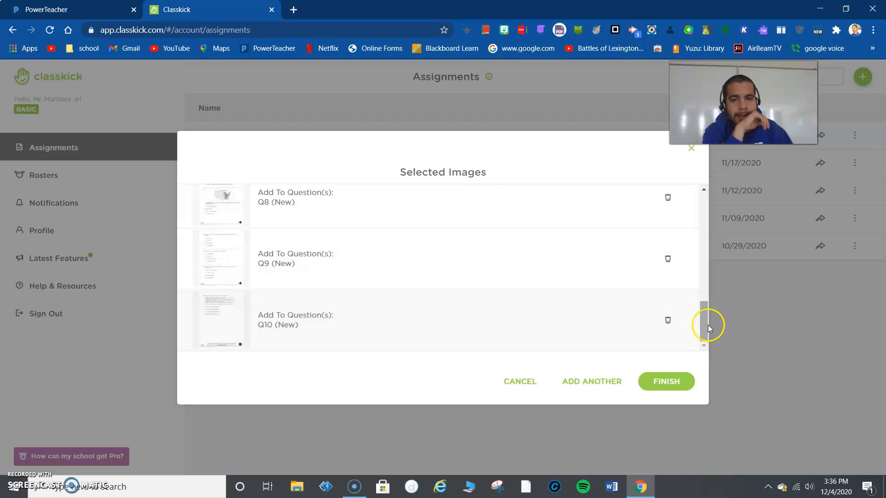
left_click_drag(704, 325, 691, 214)
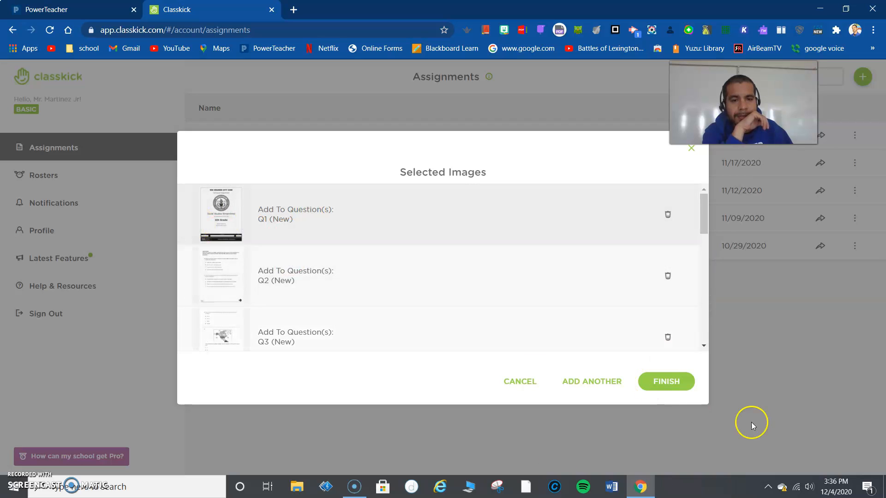
left_click(661, 385)
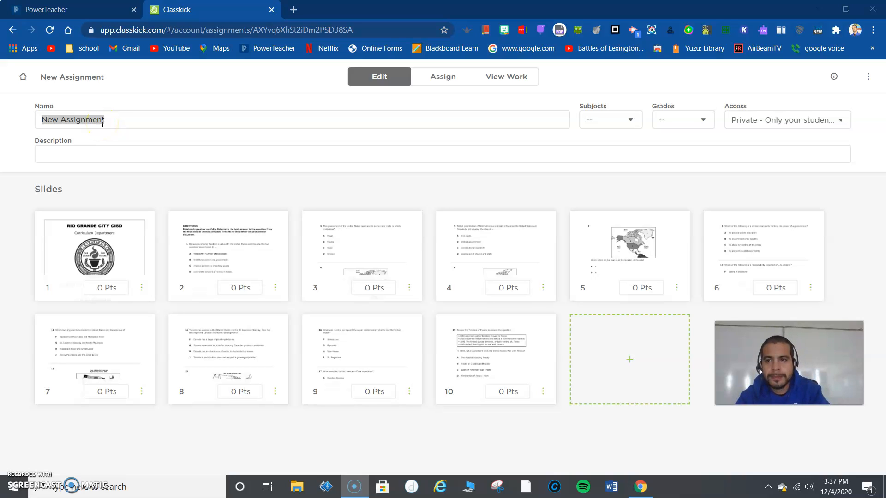
Step: Rename the new assignment as DBM1 math
left_click(79, 119)
double_click(78, 120)
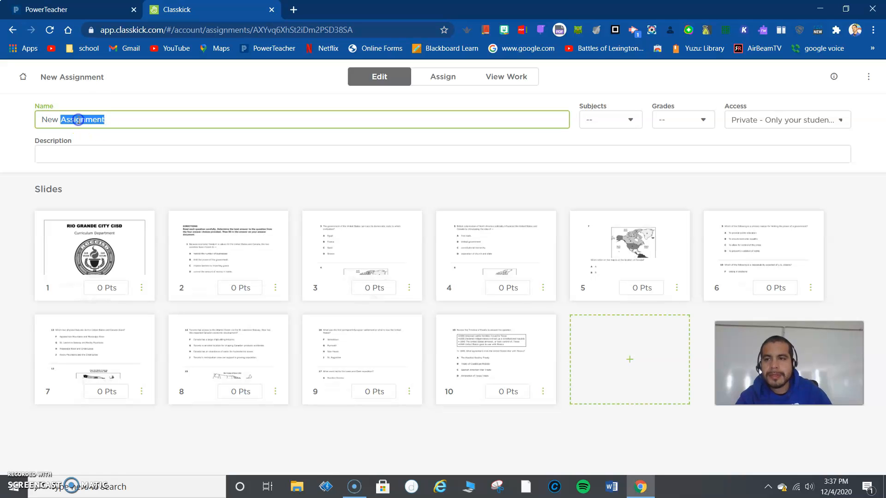
type("DBM1 math")
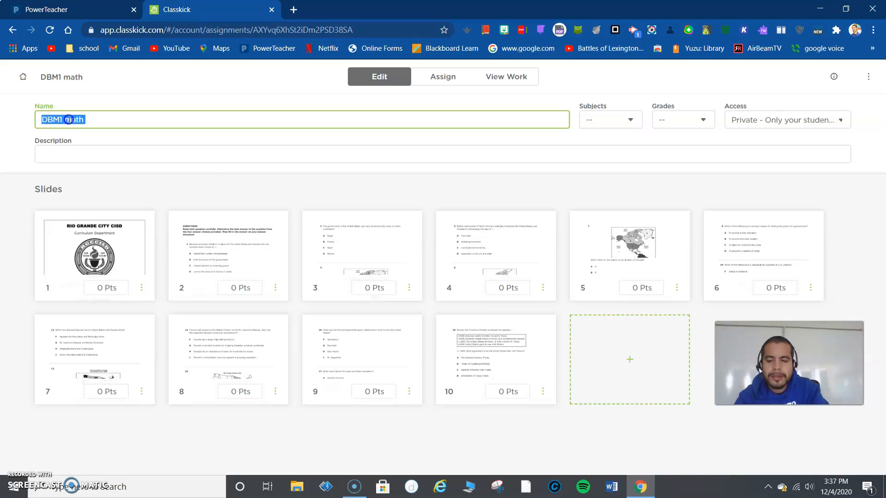
Step: Replace the assignment name with 3rd SW history
type("SW")
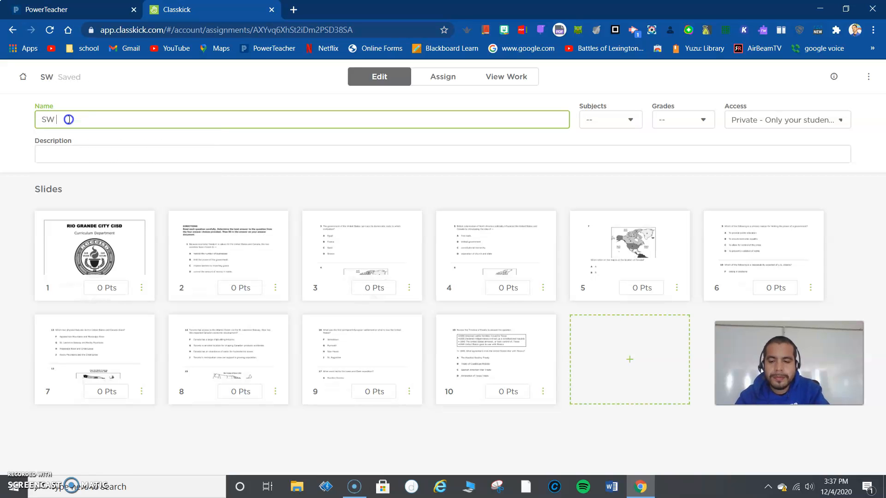
key("BackSpace")
key("BackSpace")
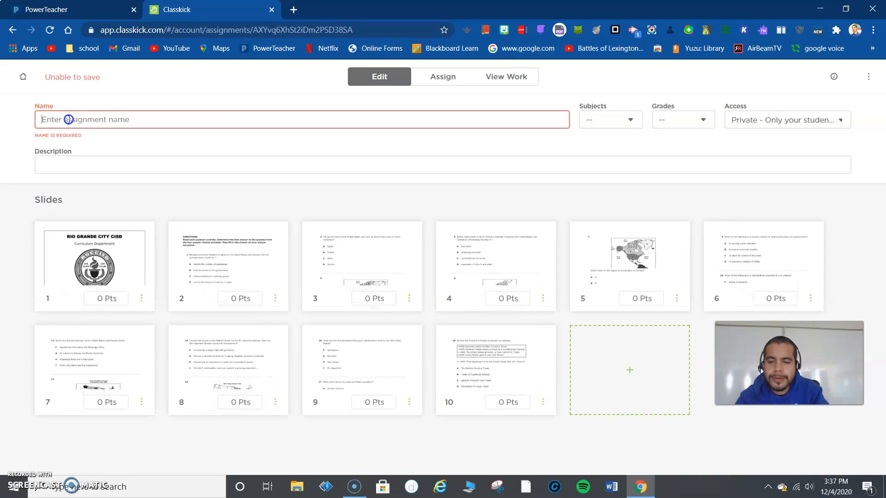
type("3rd ")
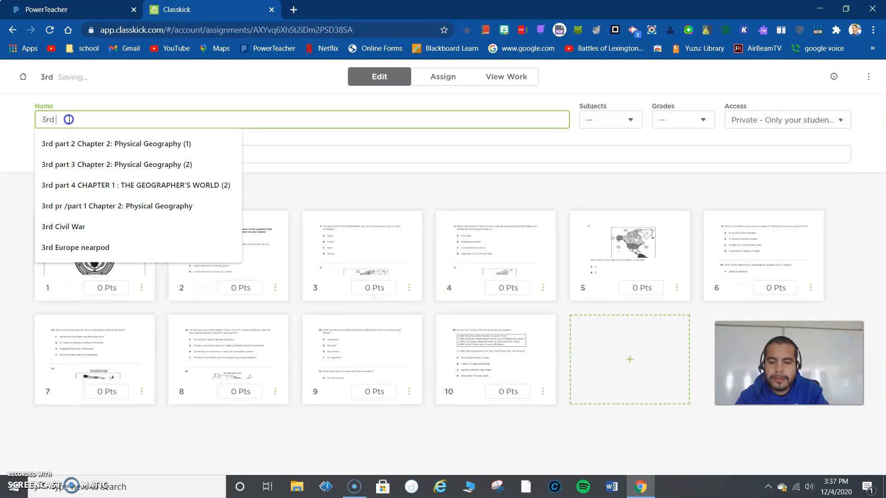
type("SW history")
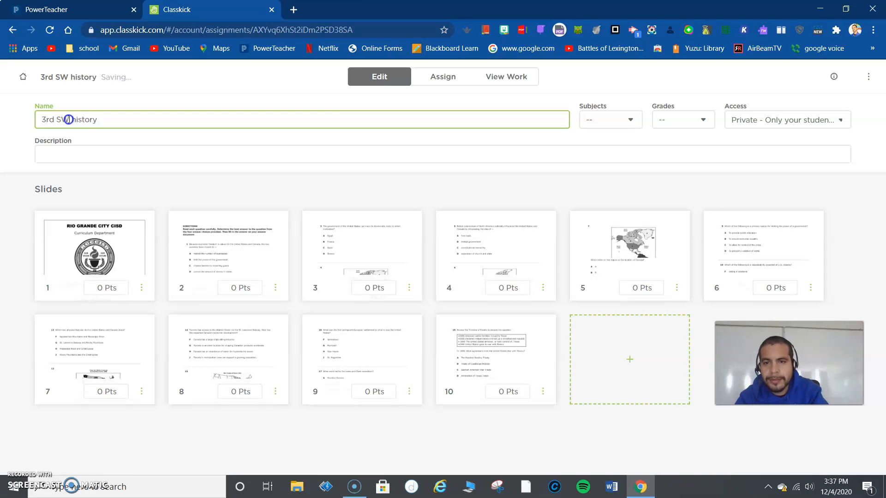
Step: Clear the assignment name and rename the assignment as DMB1
key("BackSpace")
key("BackSpace")
key("BackSpace")
key("BackSpace")
key("BackSpace")
key("BackSpace")
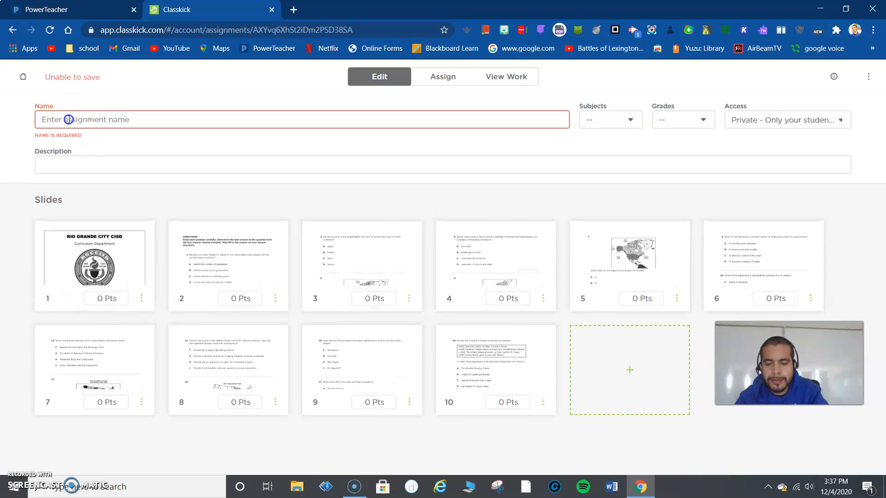
type("DMB1")
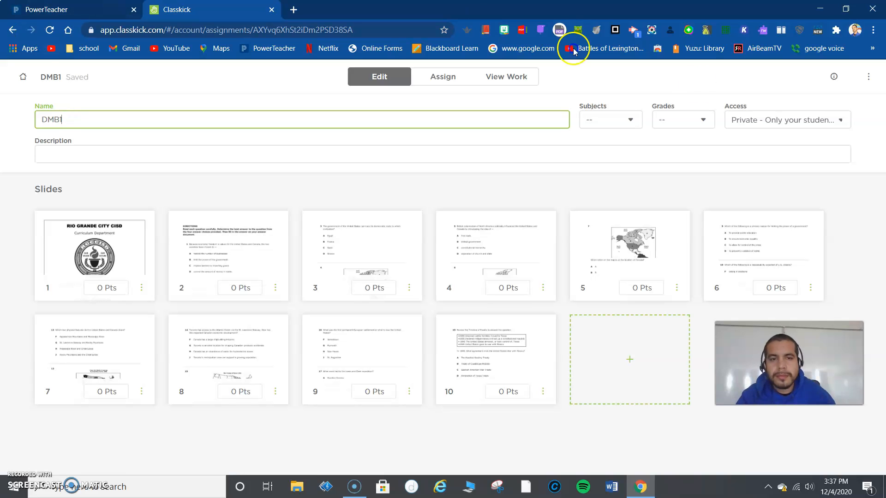
left_click(606, 158)
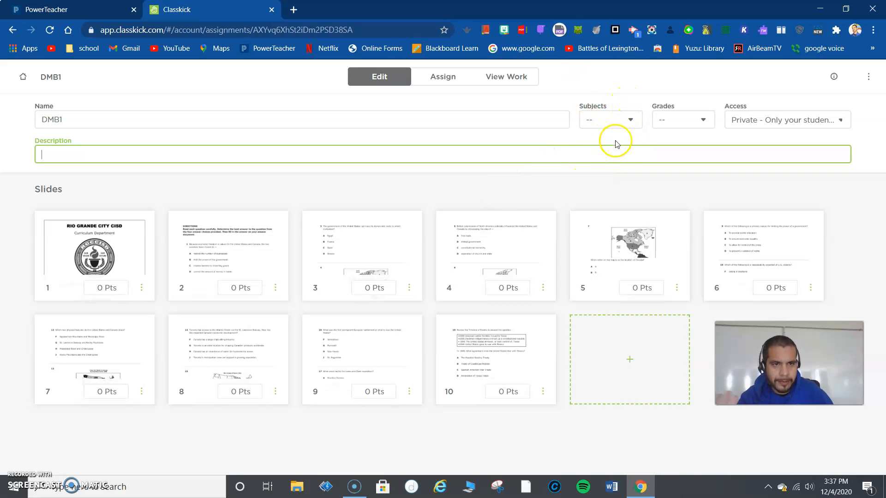
Step: Set the assignment's subject to History
left_click(596, 119)
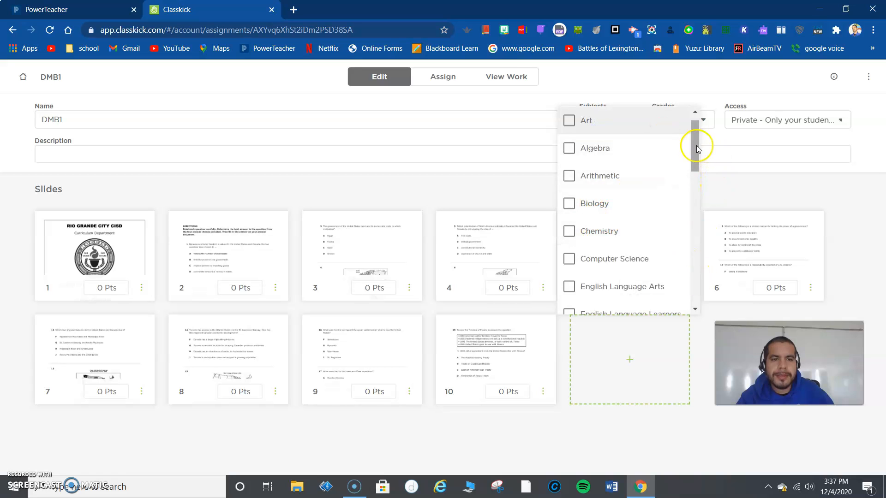
left_click_drag(696, 142, 696, 222)
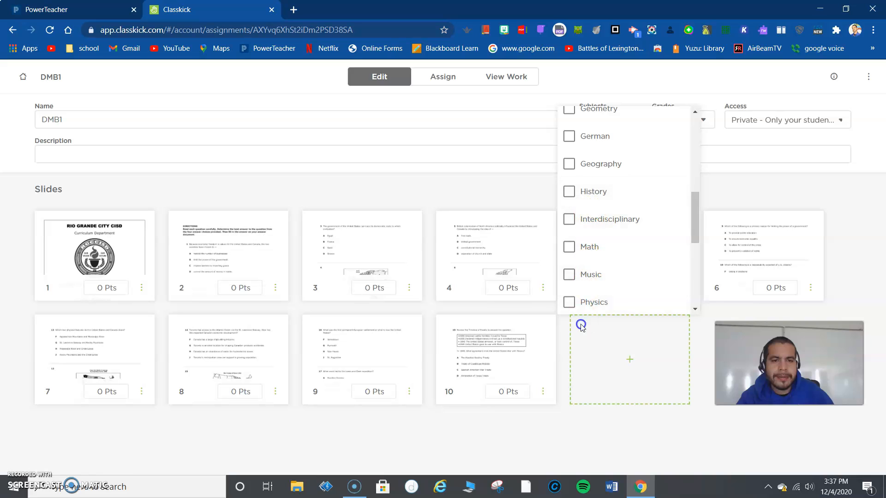
scroll(599, 224, "down", 3)
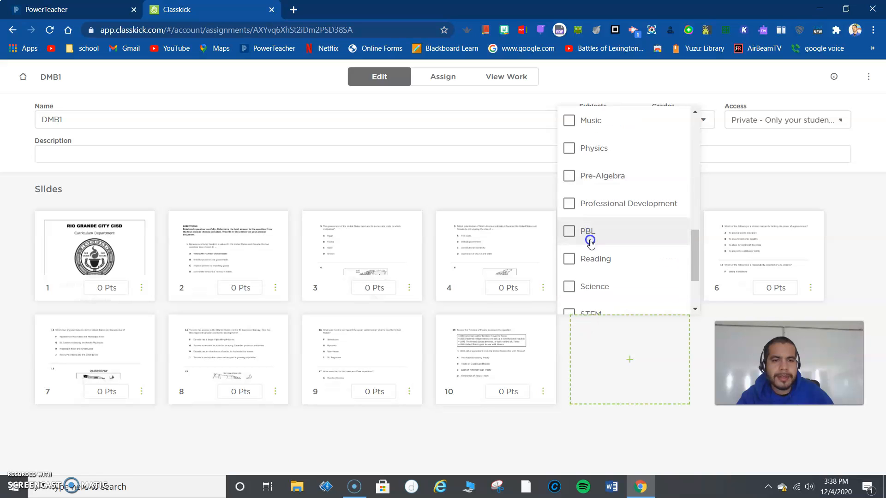
scroll(582, 203, "up", 1)
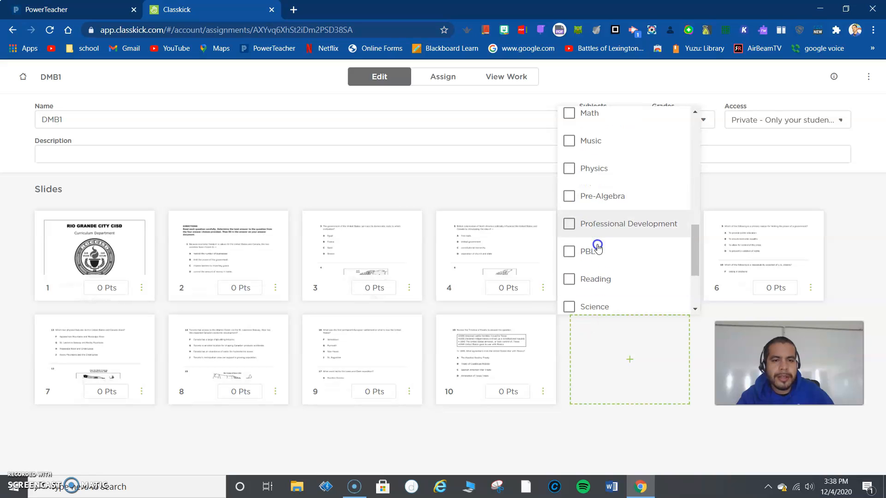
scroll(598, 244, "up", 4)
left_click(599, 174)
left_click(705, 141)
Step: Set the assignment's grade level to 8
left_click(703, 124)
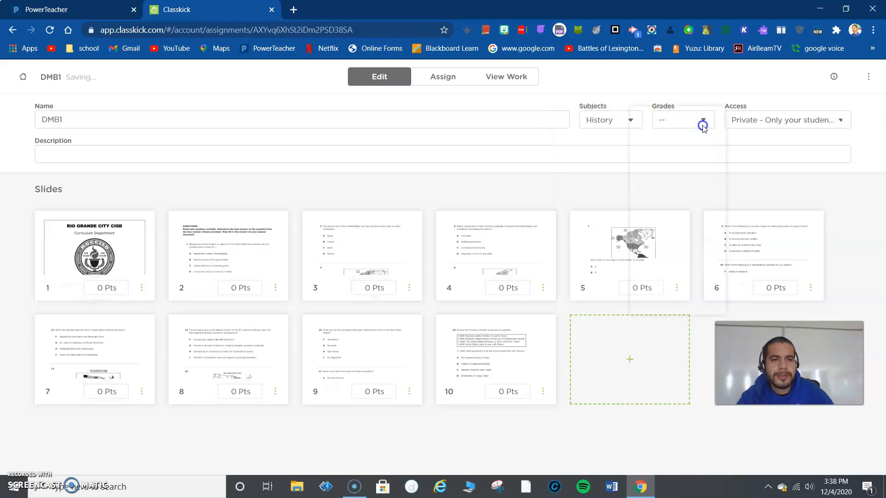
scroll(674, 275, "down", 3)
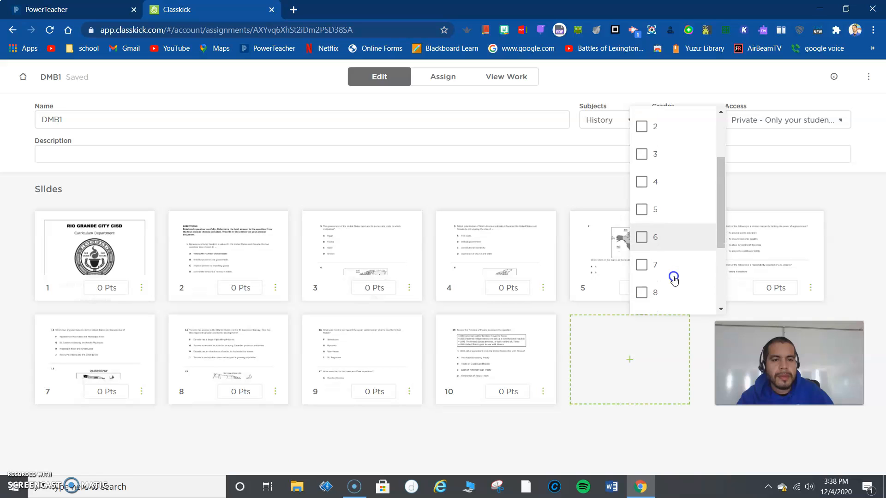
left_click(642, 292)
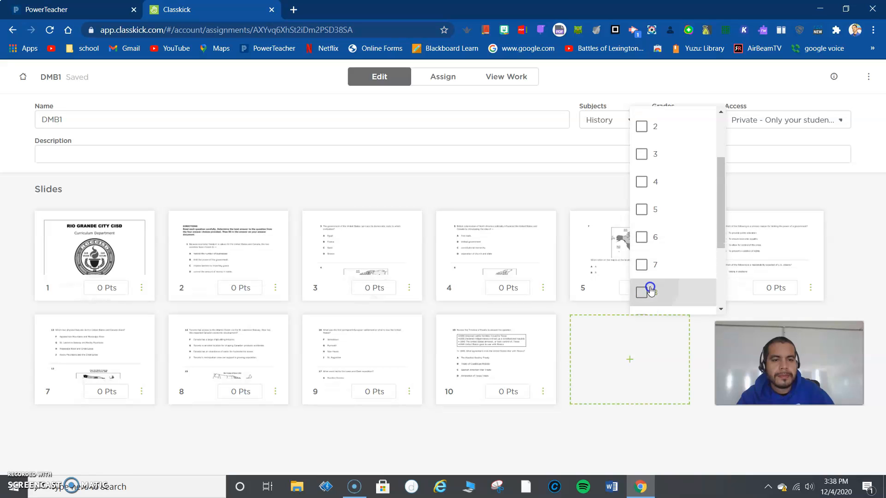
left_click(771, 132)
Step: Set the assignment's access to Shared - Colleagues can view and make a copy
left_click(775, 120)
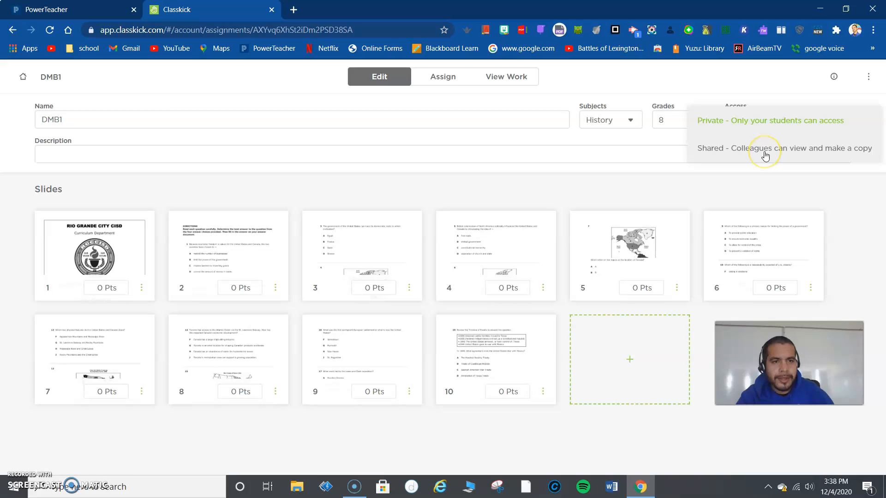
left_click(765, 156)
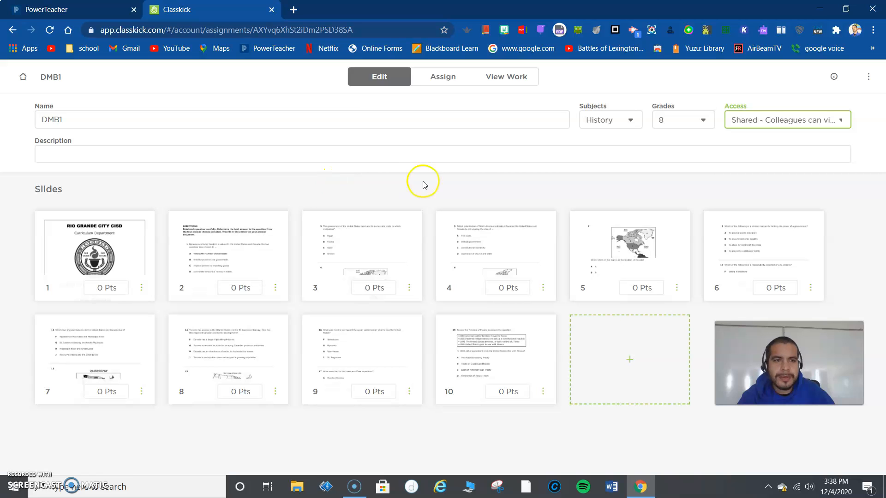
left_click(802, 121)
left_click(673, 143)
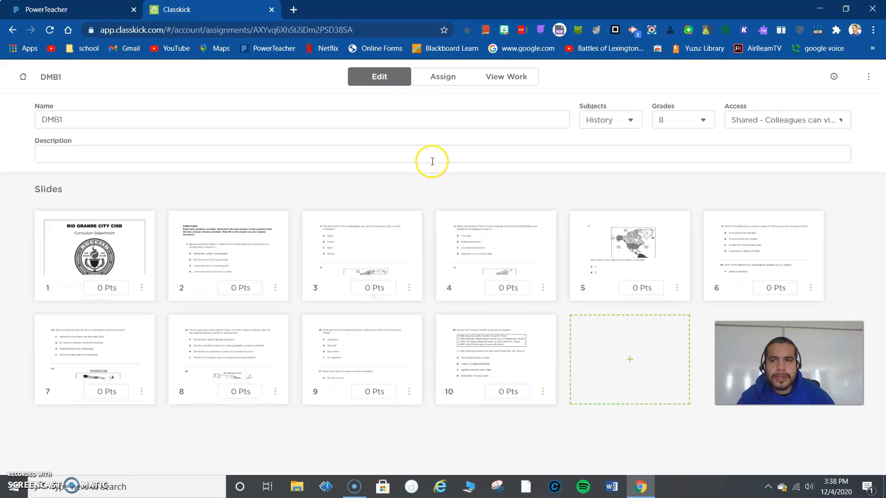
Step: Create a new roster named 1st period DBM1 and assign it to the DMB1 assignment
left_click(454, 87)
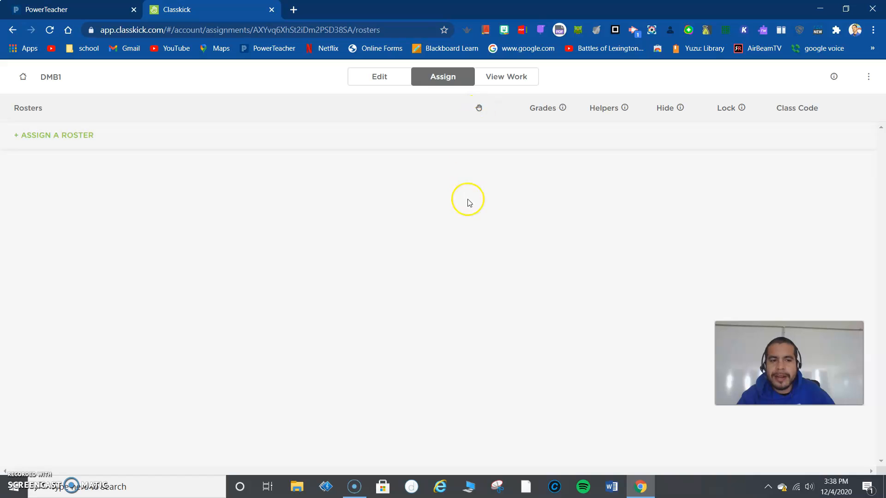
left_click(56, 145)
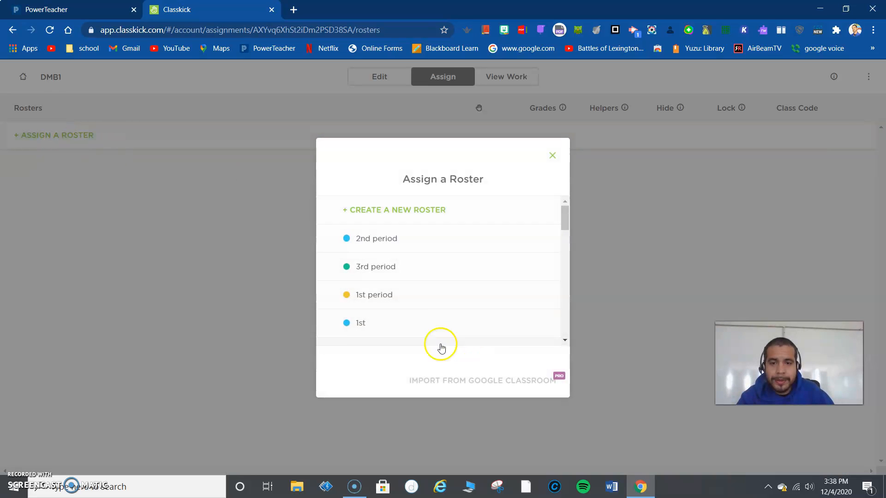
scroll(396, 213, "down", 5)
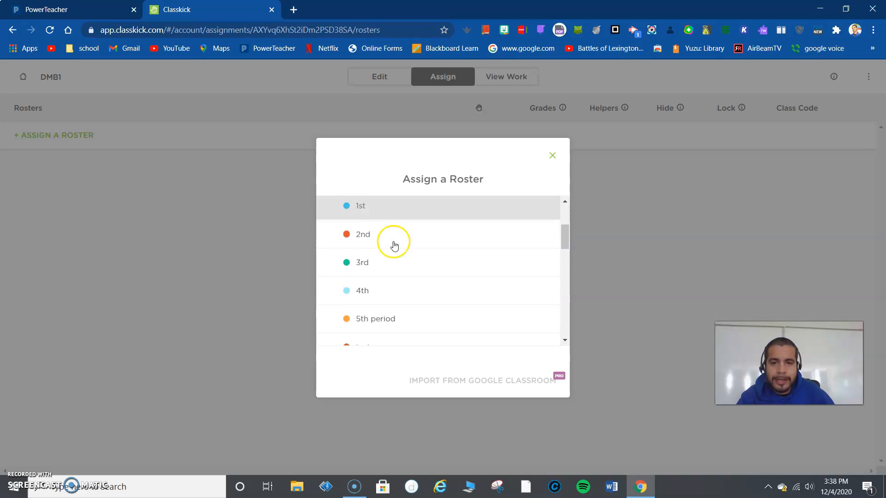
scroll(397, 222, "up", 10)
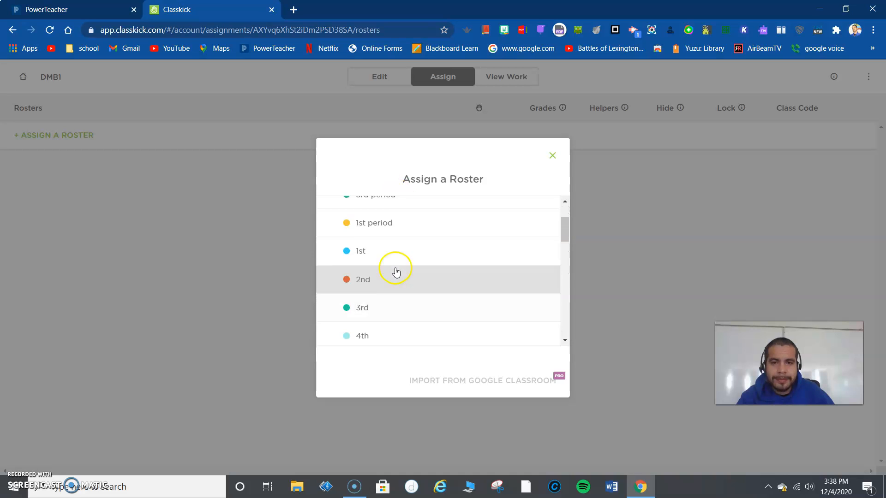
left_click(392, 210)
left_click(419, 261)
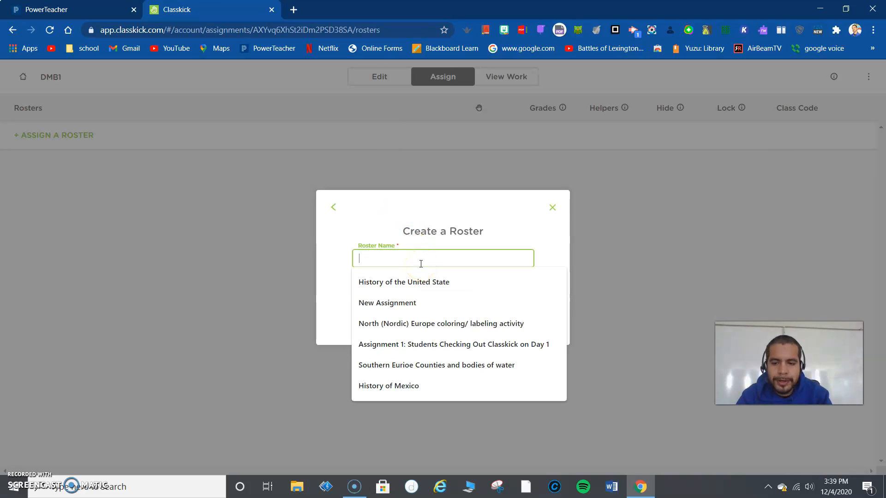
type("1st ")
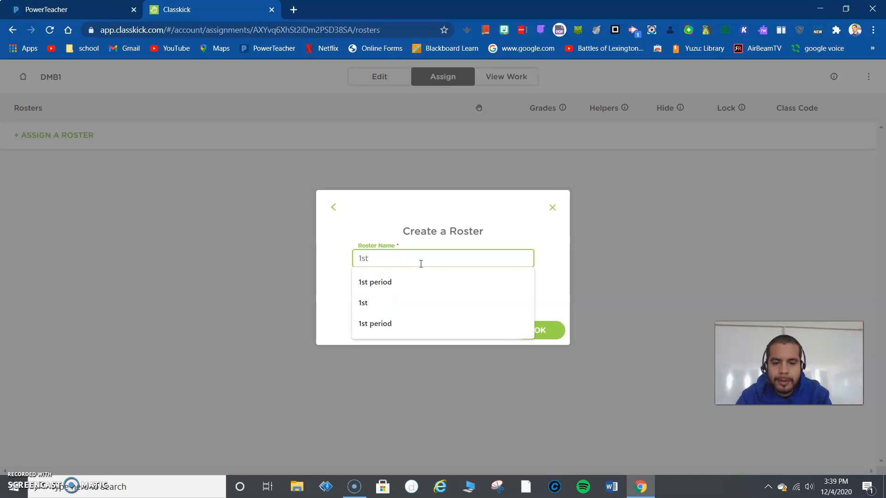
type("period DBM1")
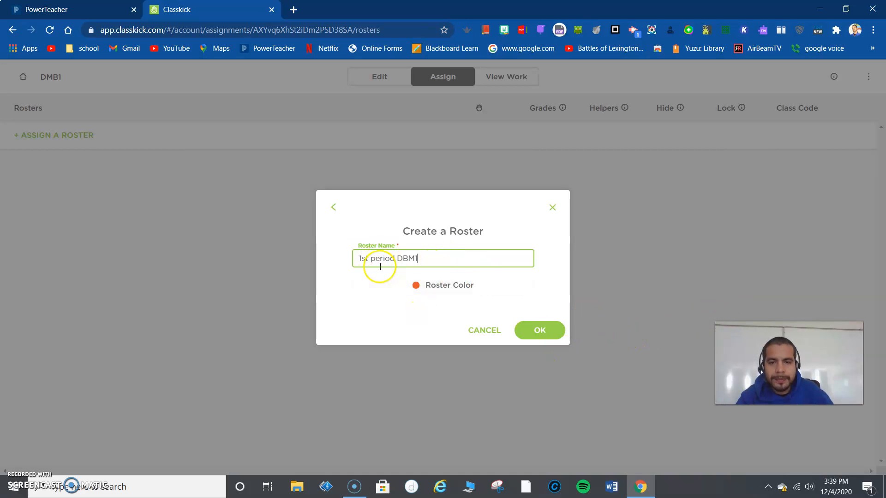
left_click(547, 336)
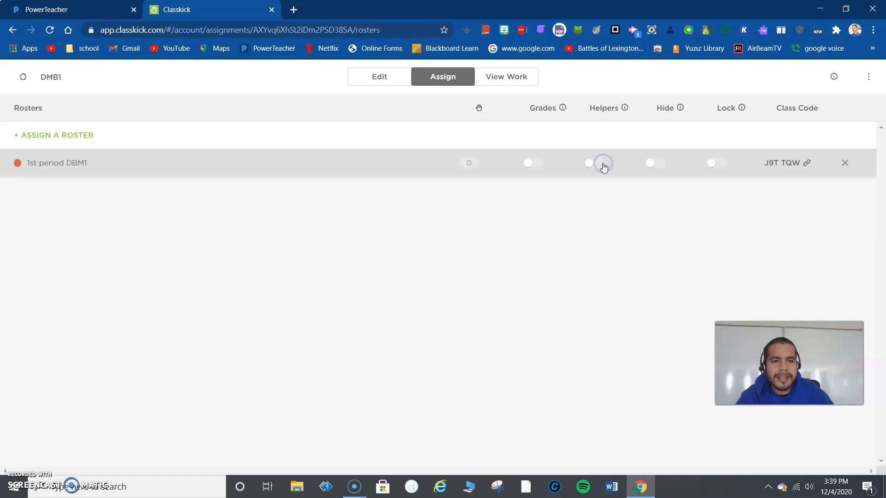
Step: View the explanation of the peer Helpers option, and close the feedback form without sending a message
left_click(613, 110)
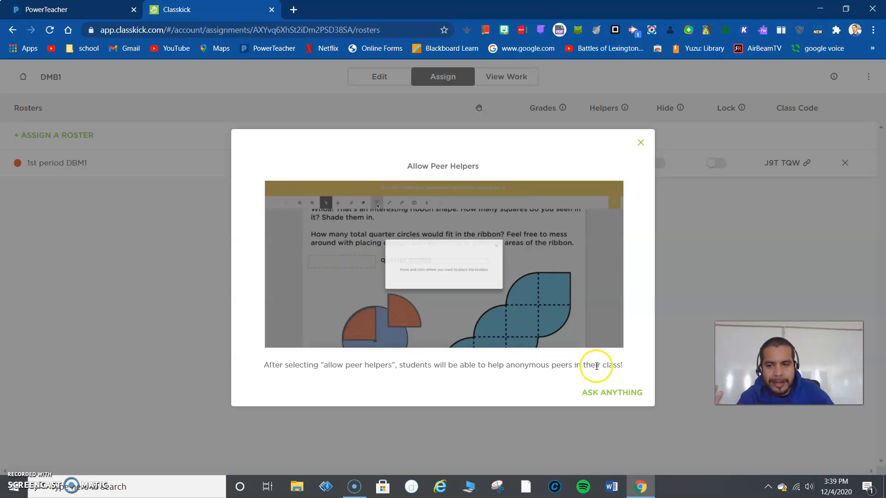
left_click(618, 390)
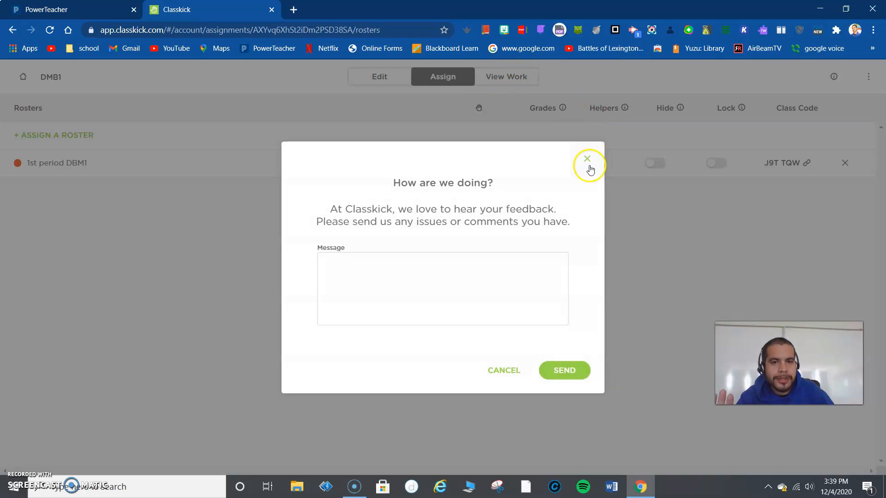
left_click(584, 161)
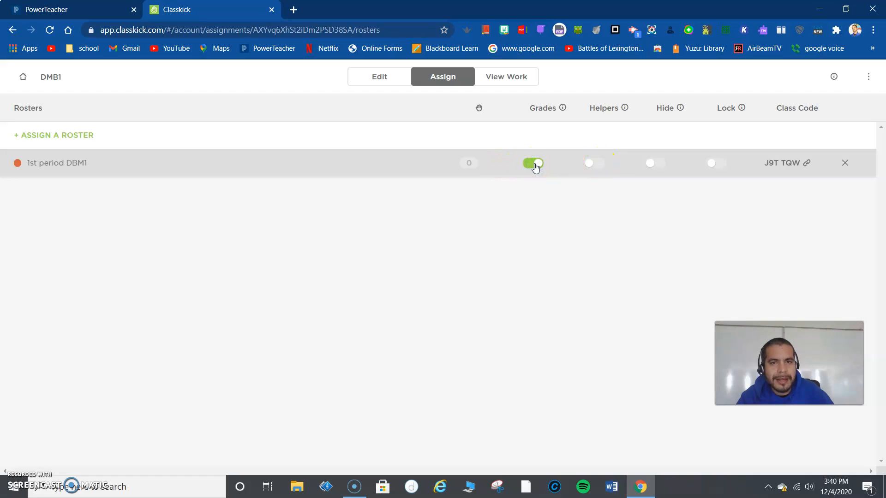
Step: Check the student work view for the 1st period DBM1 roster and return to editing the assignment
left_click(170, 172)
left_click(433, 77)
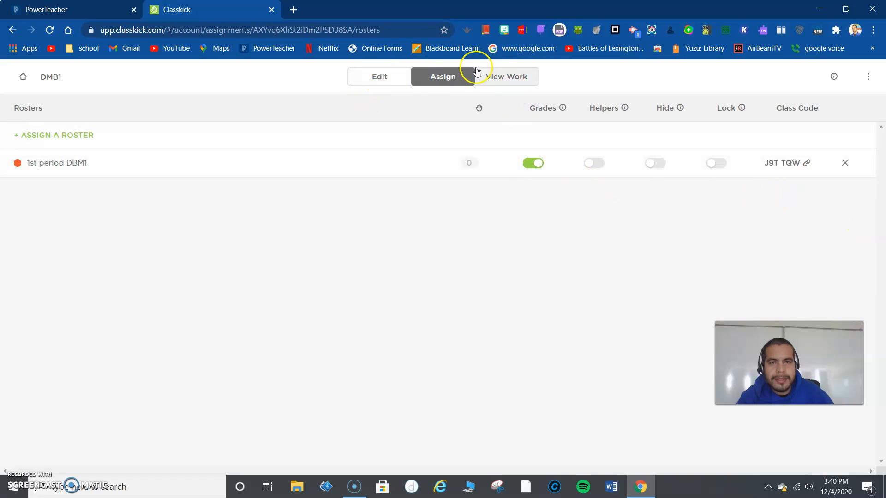
left_click(505, 78)
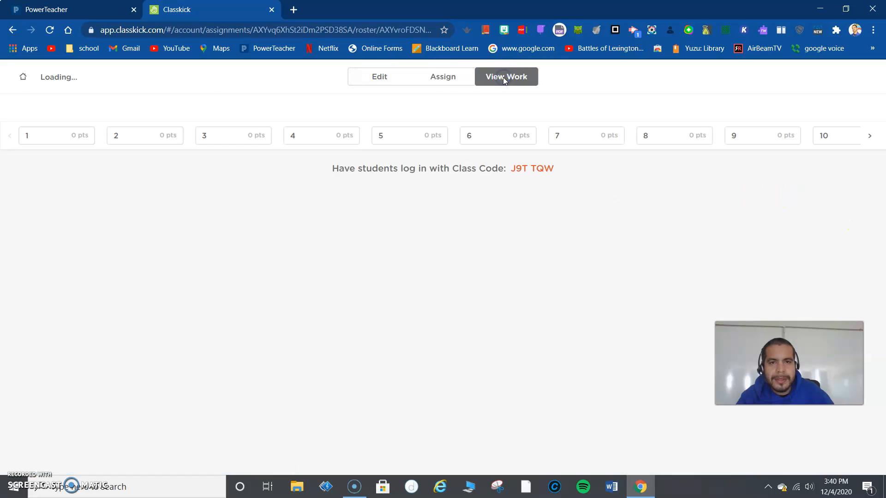
left_click(429, 79)
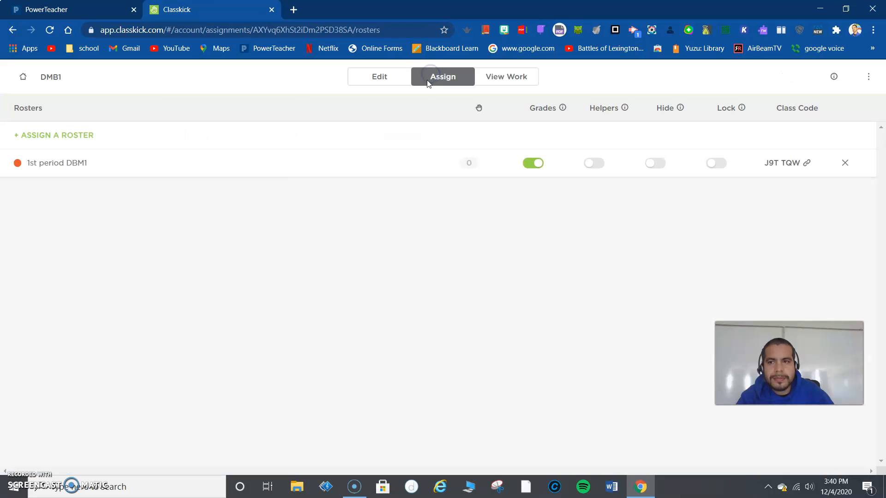
left_click(158, 171)
left_click(378, 79)
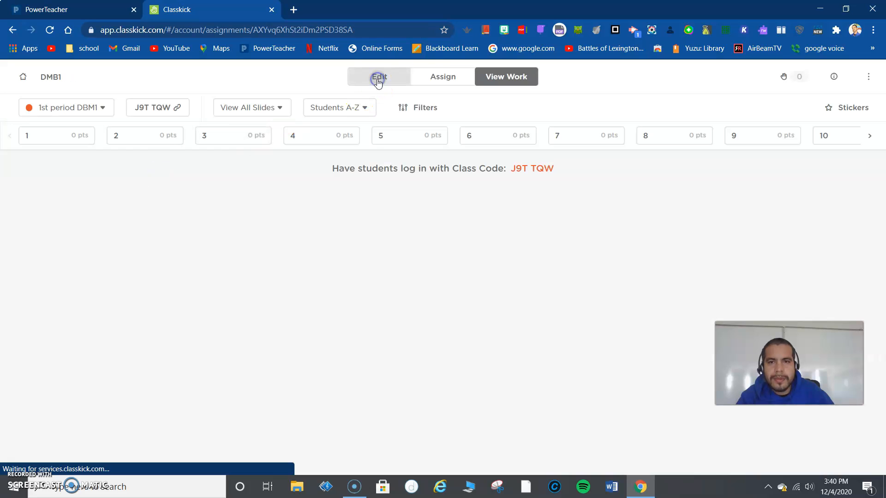
Step: Open slide 2, examine the manipulative and multiple choice tools without adding anything, and return to the slide overview
left_click(191, 244)
left_click(237, 164)
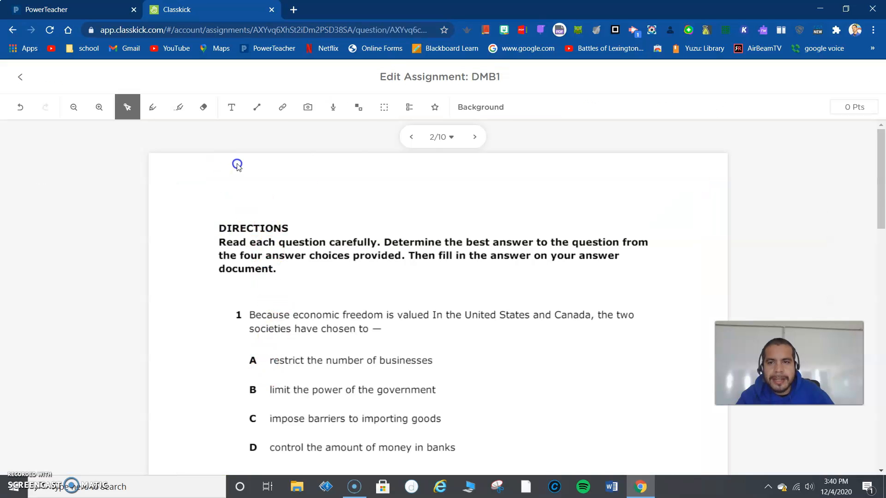
left_click(360, 111)
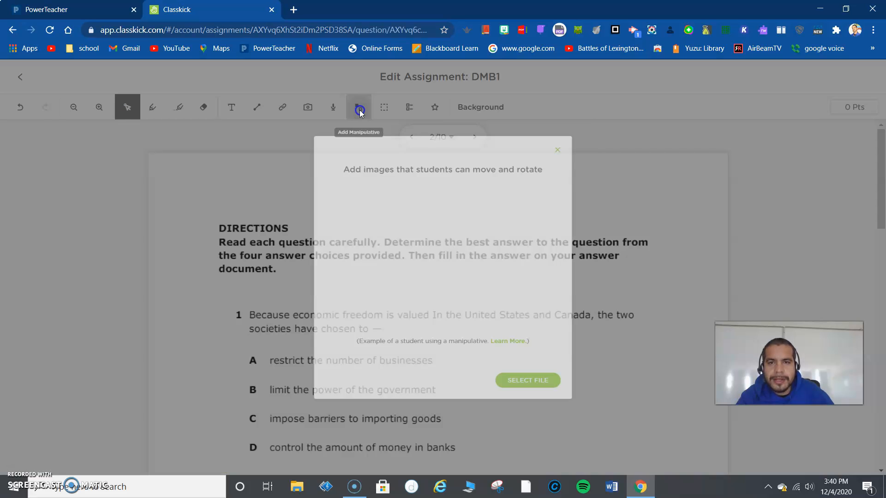
left_click(604, 125)
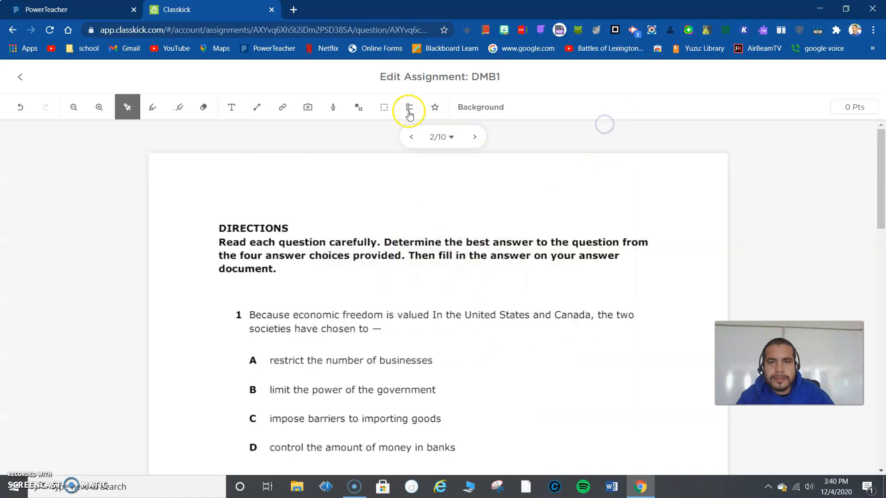
left_click(409, 107)
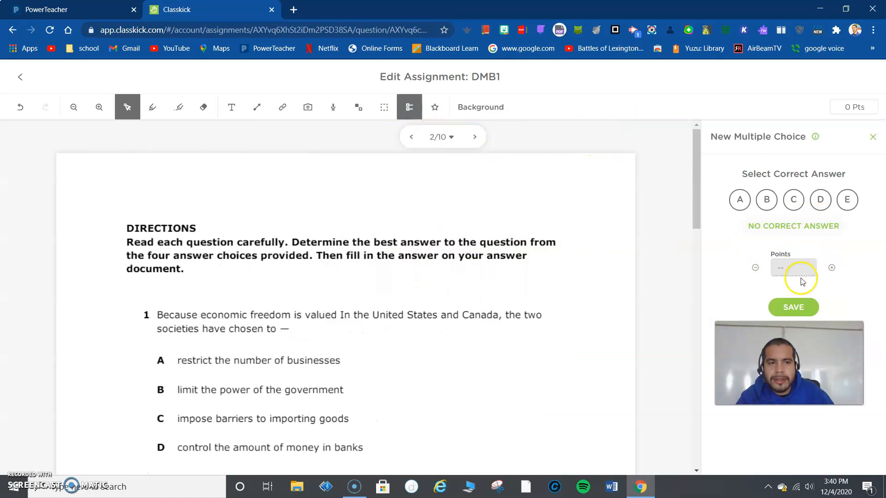
scroll(187, 345, "down", 5)
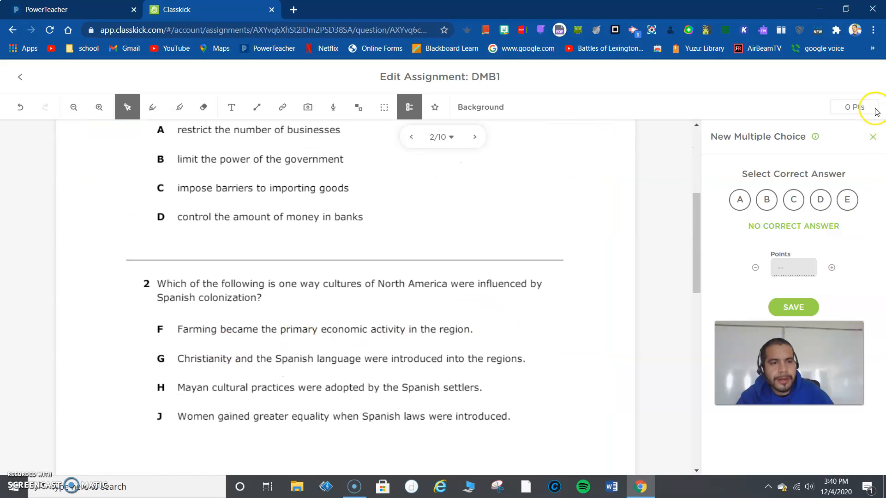
left_click(872, 136)
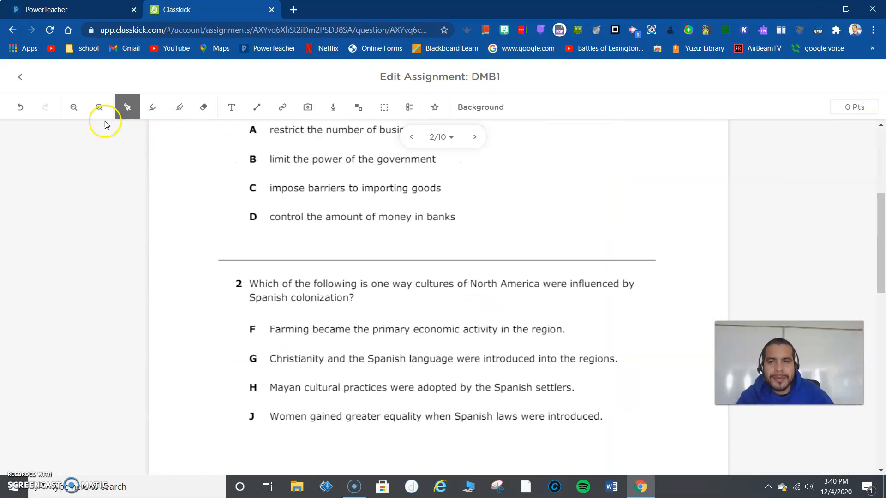
left_click(29, 82)
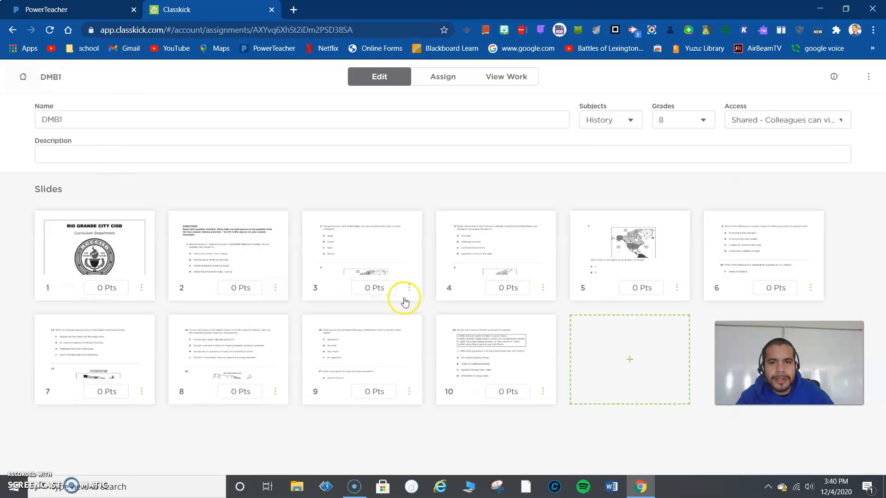
Step: Look through the assignment's roster list, slide overview and student work view
left_click(510, 86)
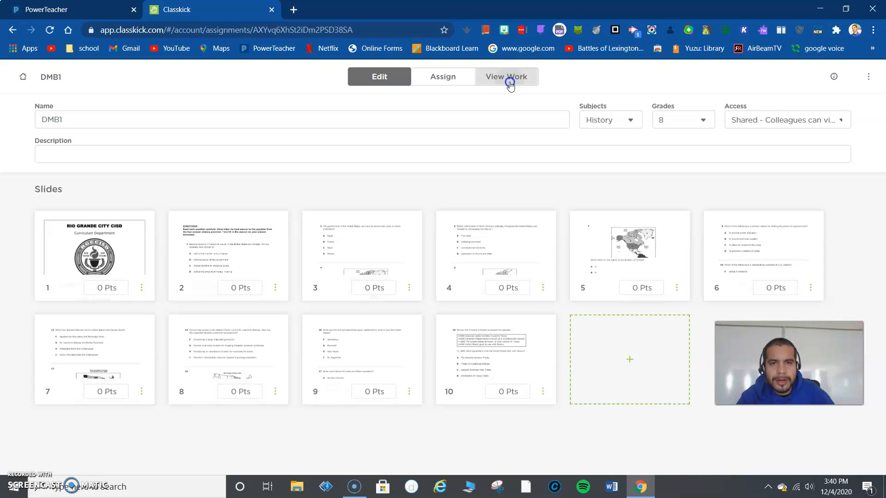
left_click(469, 78)
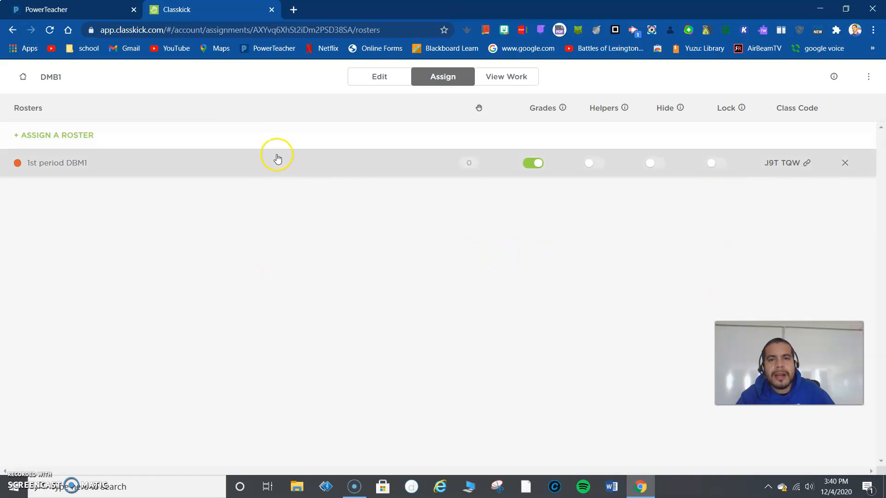
left_click(390, 83)
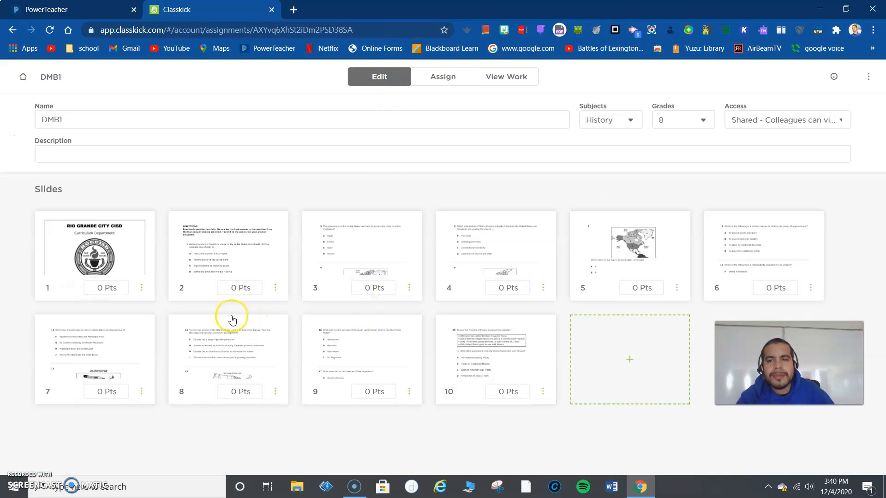
left_click(511, 82)
Step: Copy the student login link for the 1st period DBM1 roster and open a new browser tab
left_click(445, 86)
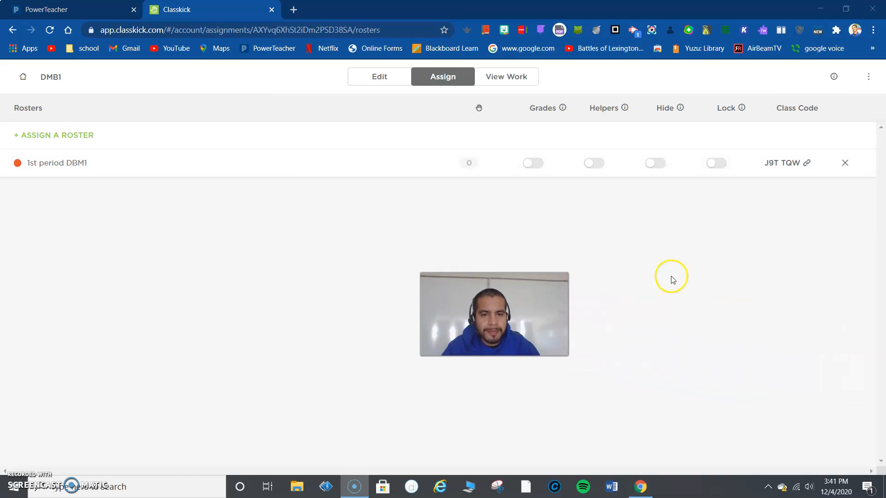
left_click(783, 169)
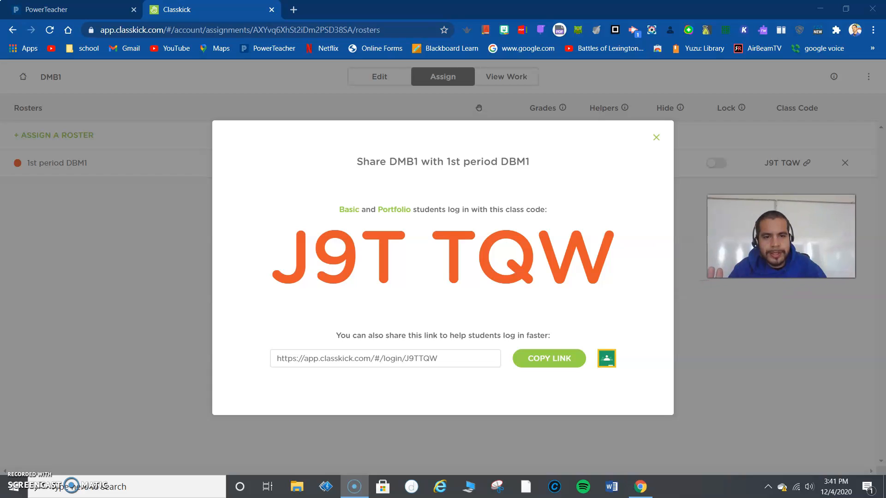
left_click(565, 359)
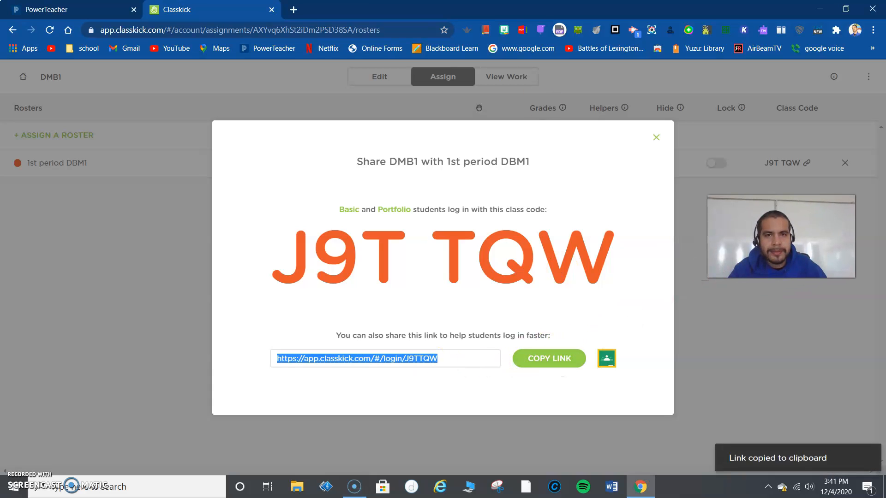
left_click(299, 13)
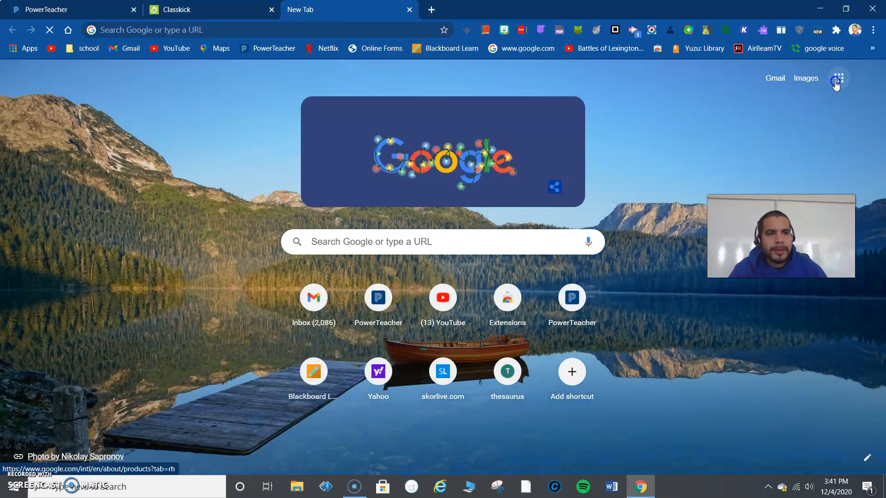
Step: Go to Google Classroom and open the class "history class demo 2020-2021"
left_click(838, 78)
left_click(734, 179)
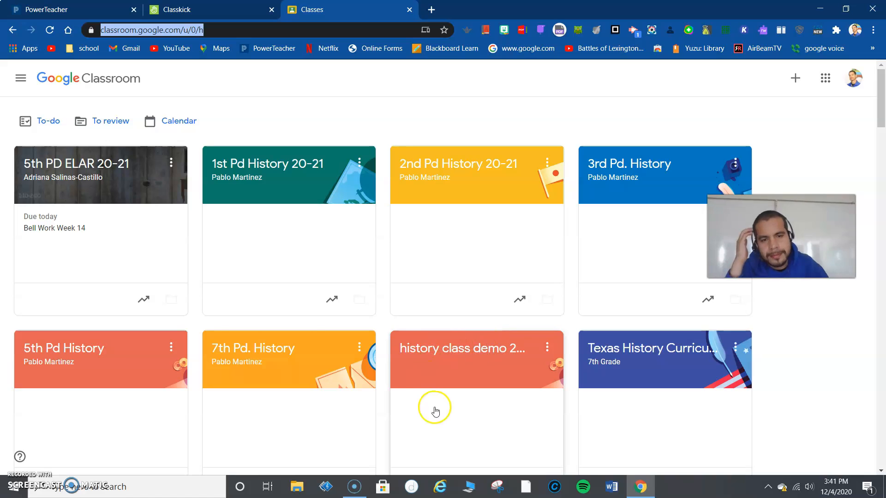
scroll(154, 348, "down", 5)
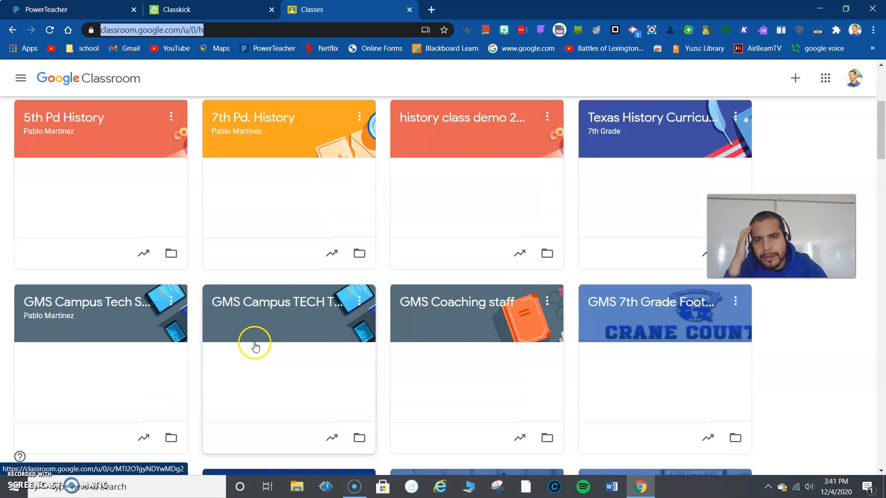
left_click(456, 134)
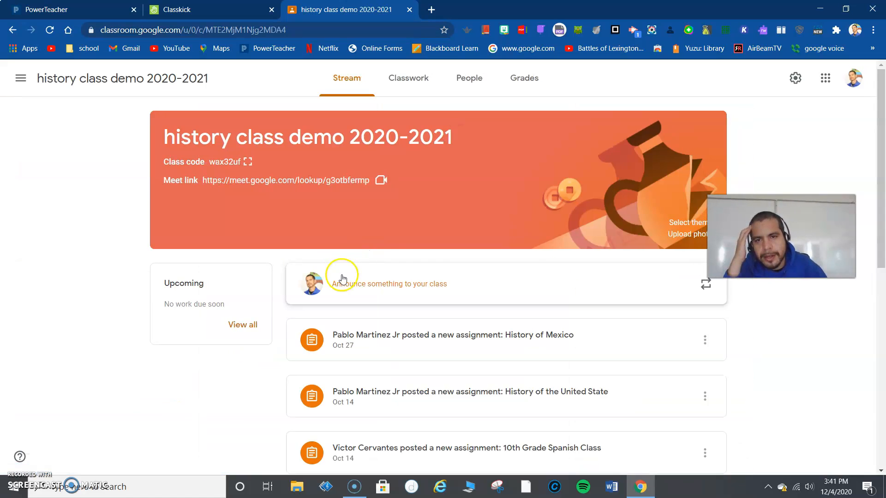
Step: Post the copied Classkick student login link as an announcement to all students in the class stream
left_click(396, 291)
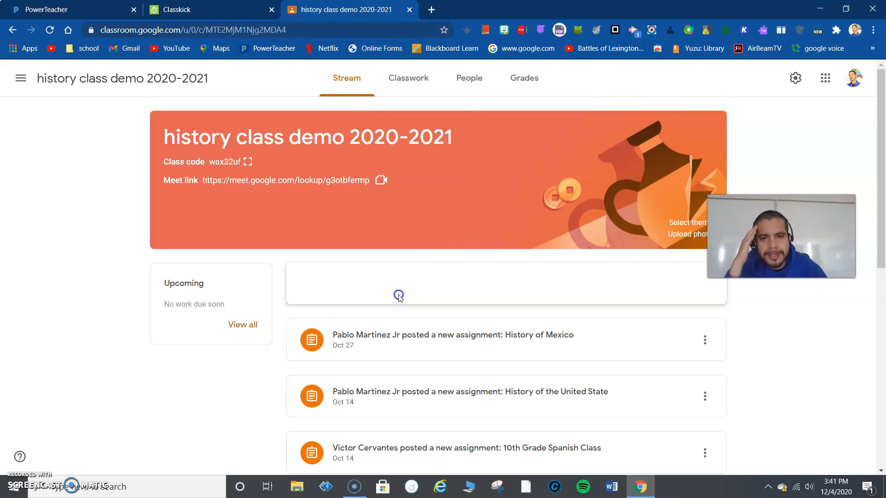
key("ctrl+v")
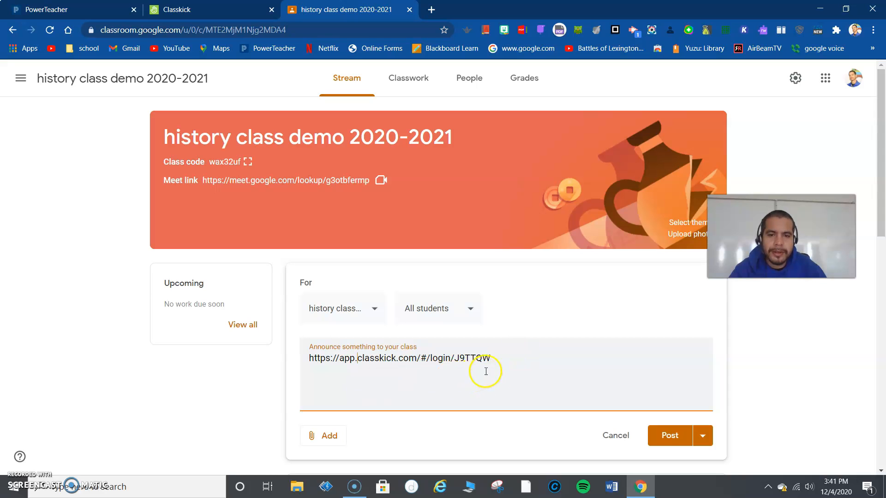
left_click(671, 432)
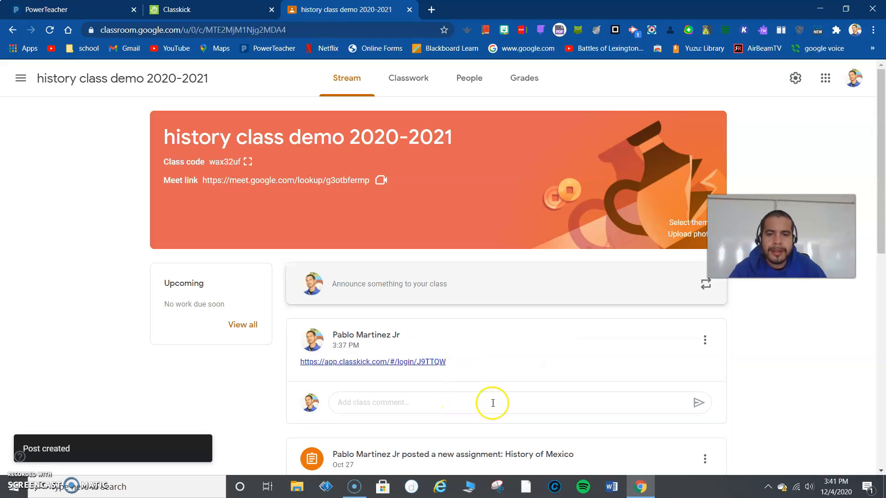
Step: Open the posted Classkick link and start working on the assignment as a student, entering a sample student's full name
left_click(420, 363)
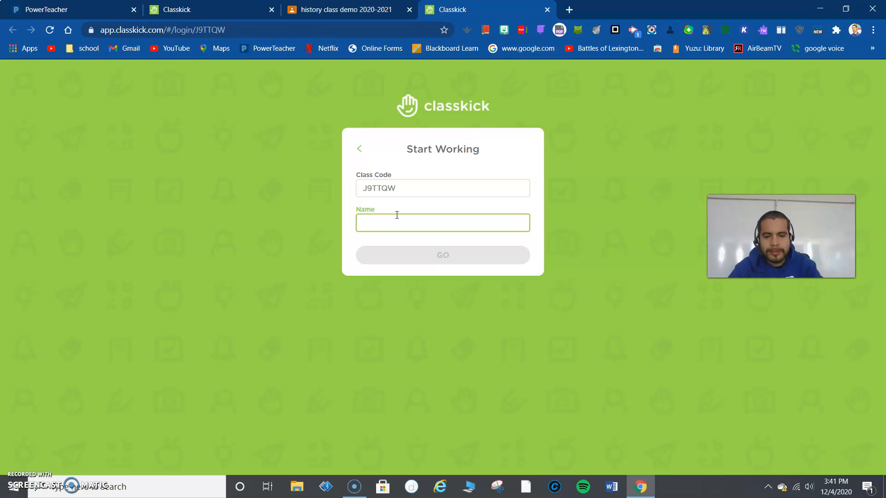
type("p")
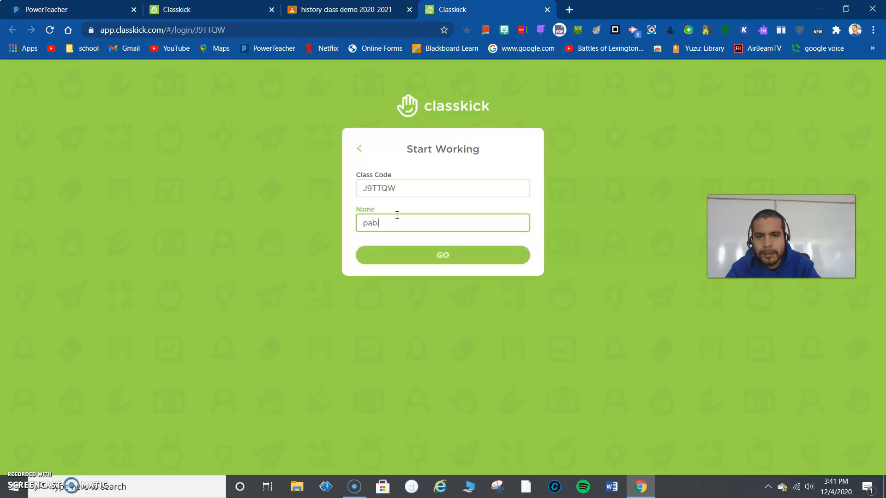
key("BackSpace")
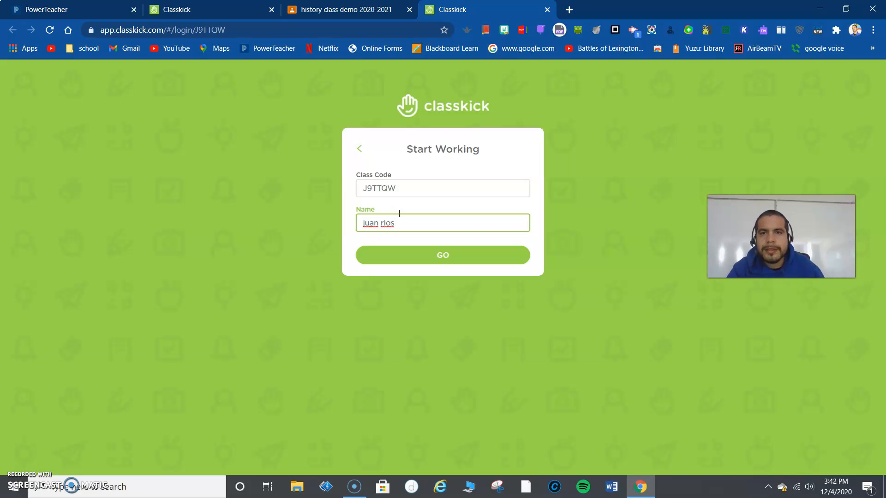
left_click(490, 259)
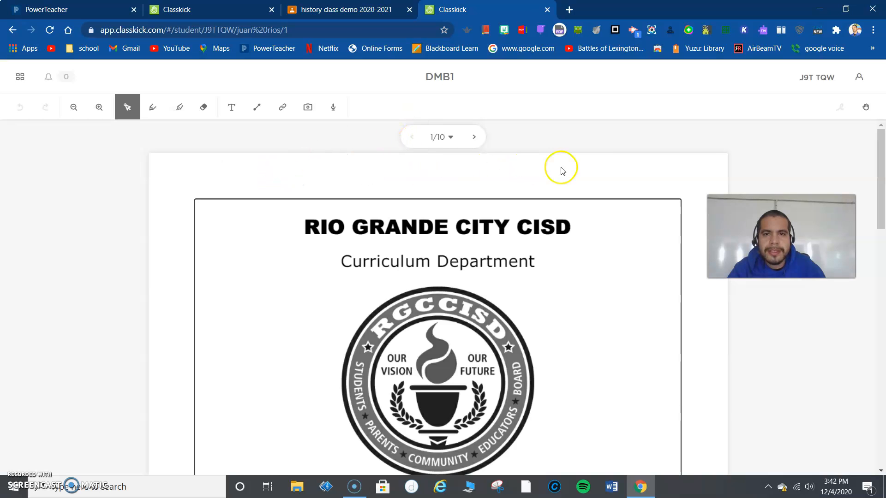
Step: Return to the teacher's Classkick tab, close the share dialog and view the student work for the 1st period DBM1 roster
left_click(208, 10)
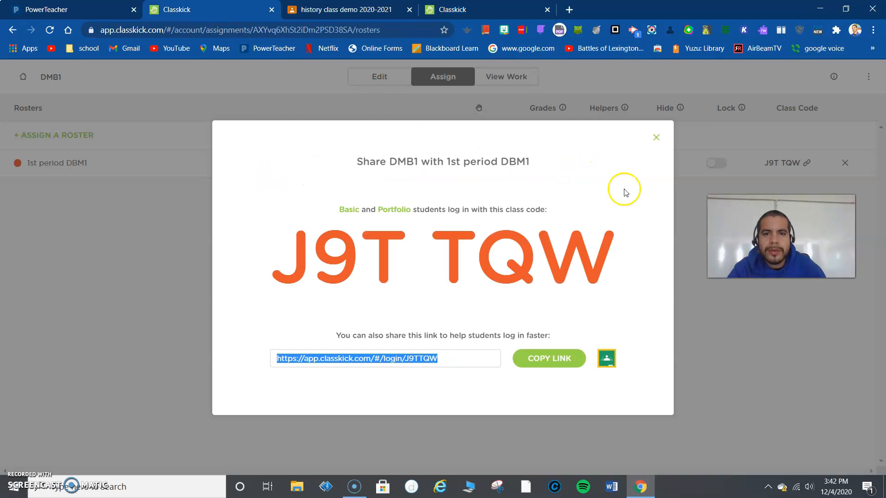
left_click(656, 137)
left_click(53, 167)
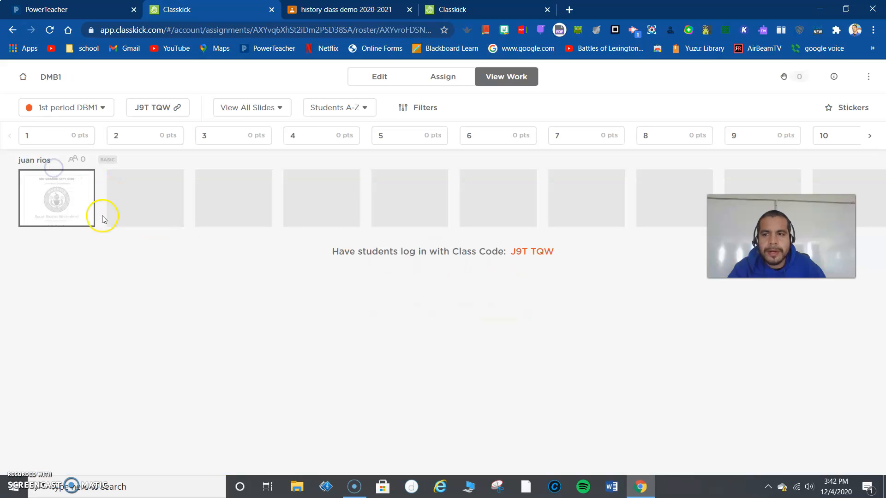
Step: In the student's session, go to slide 2 and highlight part of question 1's text in yellow
left_click(459, 7)
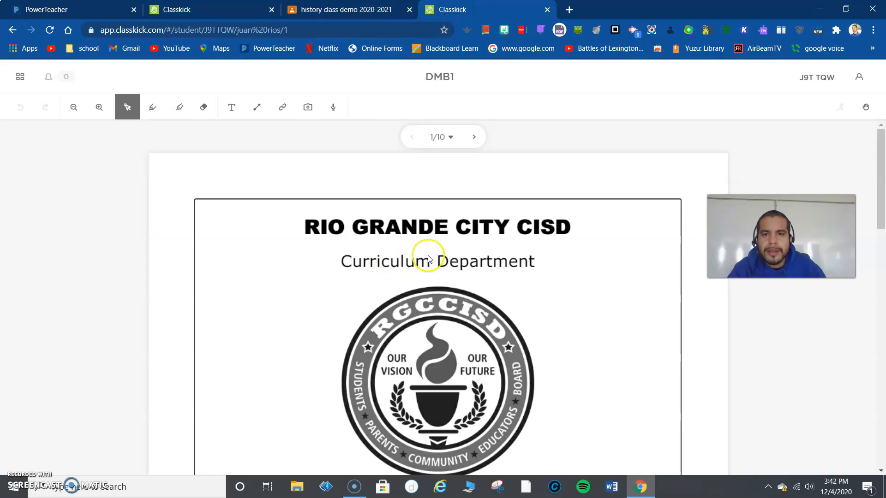
scroll(425, 268, "down", 10)
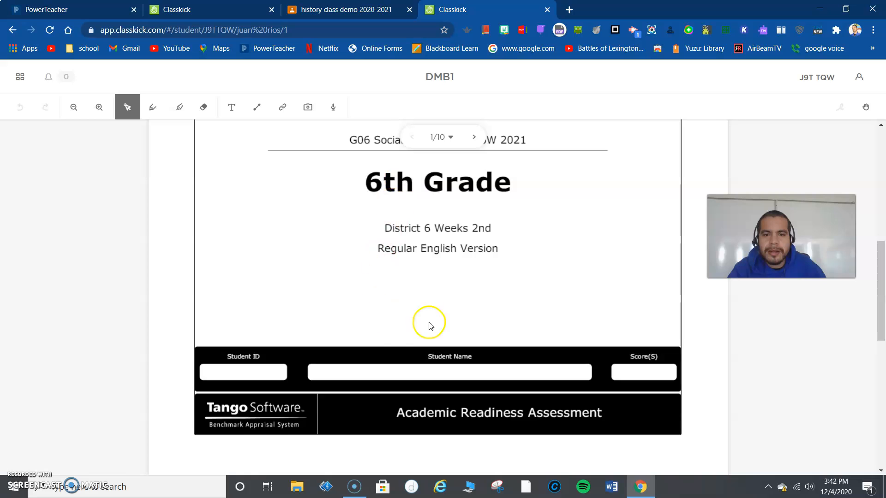
left_click(474, 140)
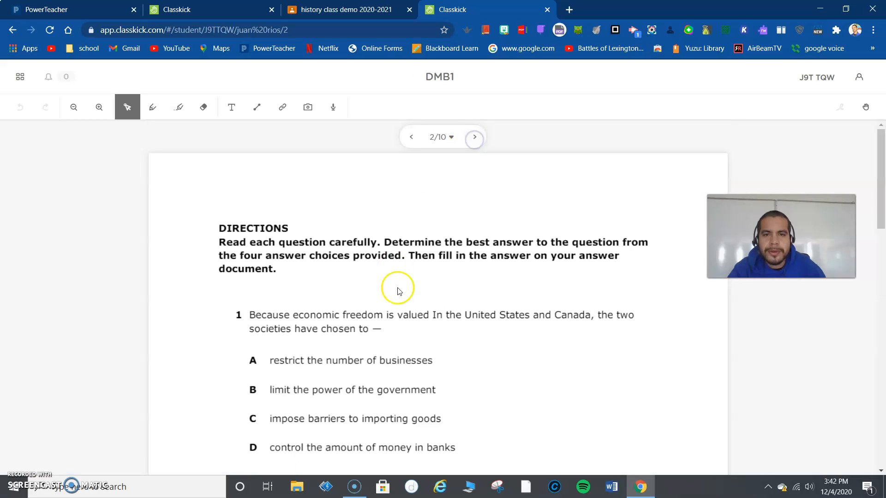
scroll(339, 364, "down", 2)
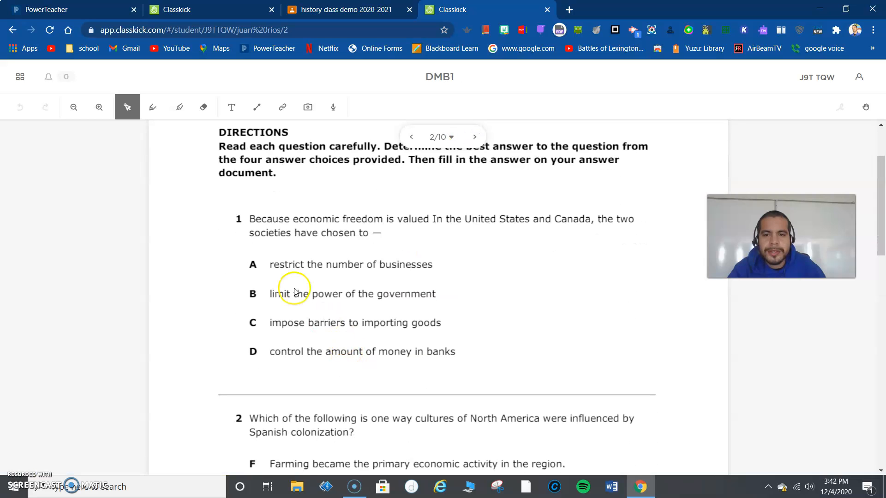
left_click(204, 107)
left_click(178, 107)
mouse_move(243, 221)
left_mouse_down()
mouse_move(356, 219)
mouse_move(433, 233)
left_mouse_up()
Step: Open the student's slide 2 in the teacher view and arrange it side by side with the student session in a separate window
left_click(232, 9)
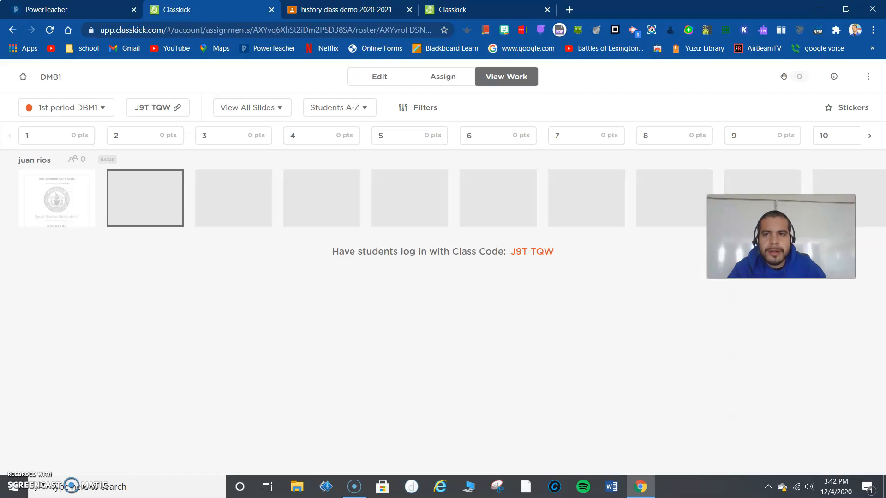
left_click(148, 217)
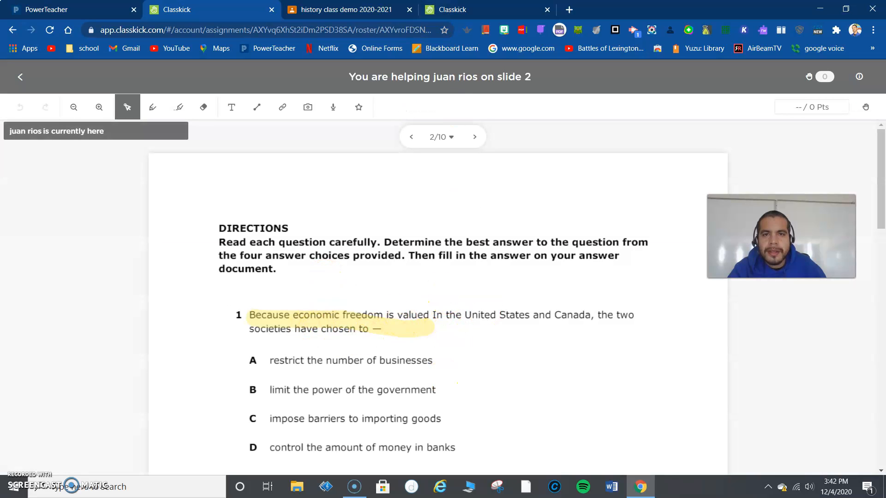
left_click_drag(453, 9, 880, 153)
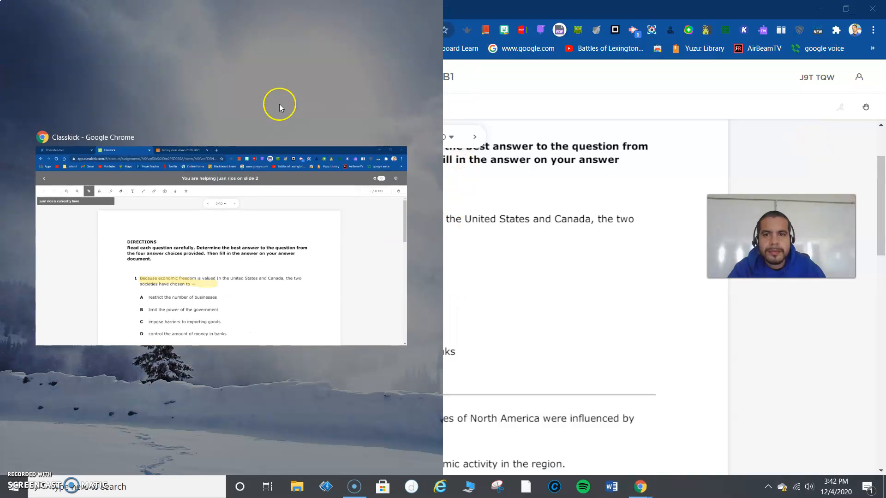
left_click(263, 207)
left_click_drag(521, 6, 884, 130)
left_click(243, 207)
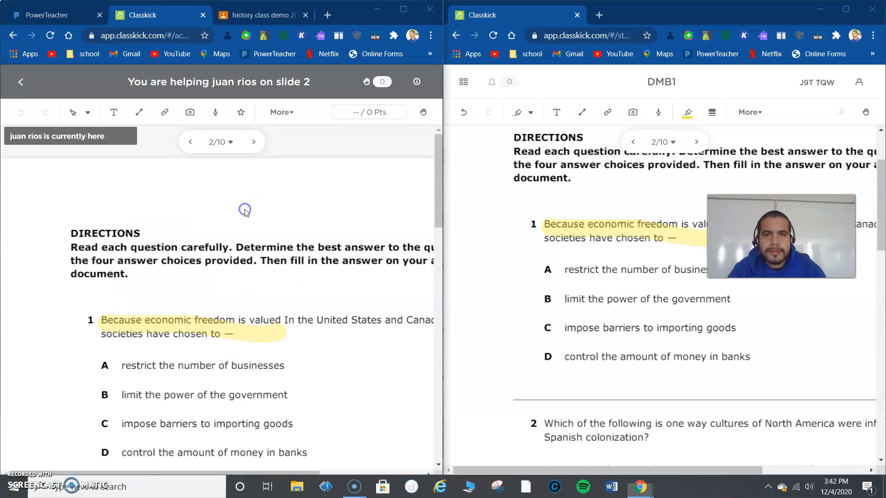
Step: In the student's session, highlight "Which of the following is one way" in question 2, with the same question showing in the teacher view
scroll(808, 322, "down", 2)
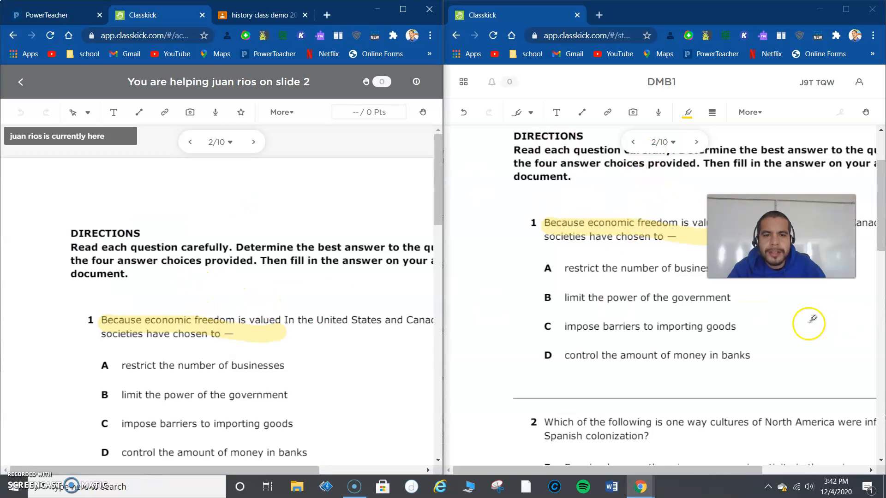
scroll(600, 369, "down", 2)
scroll(372, 277, "down", 4)
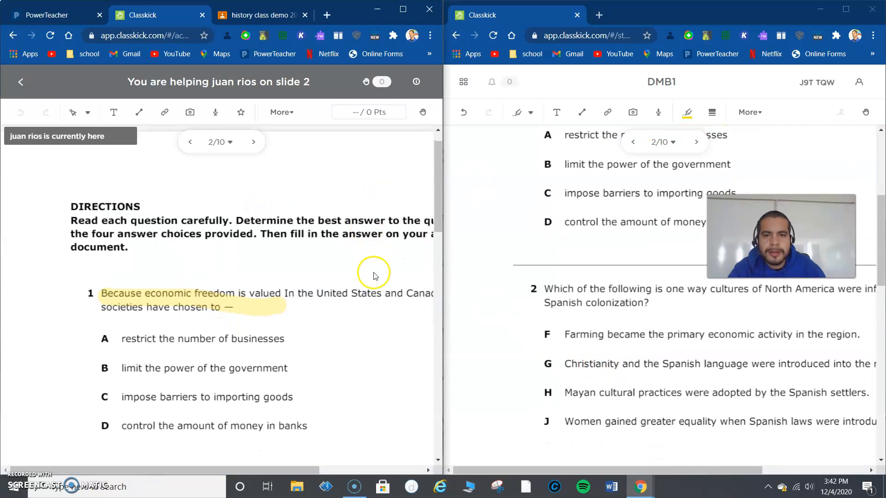
scroll(372, 293, "down", 3)
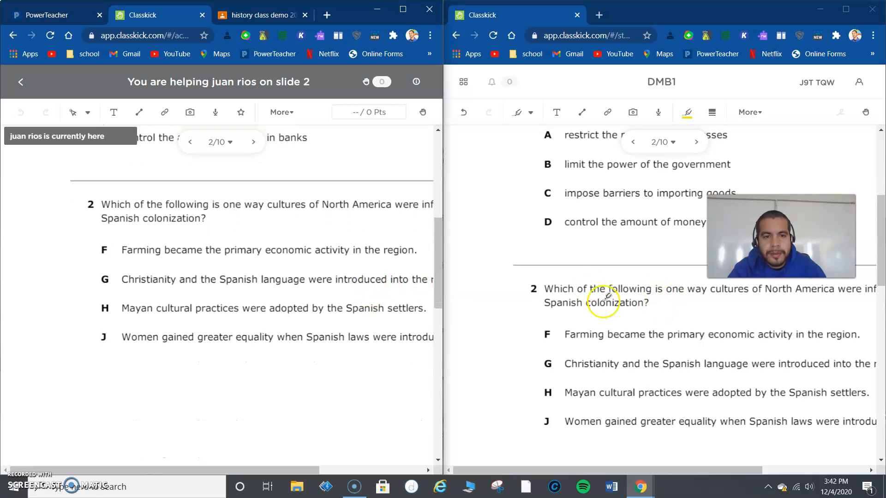
left_click(553, 289)
left_click_drag(544, 289, 610, 286)
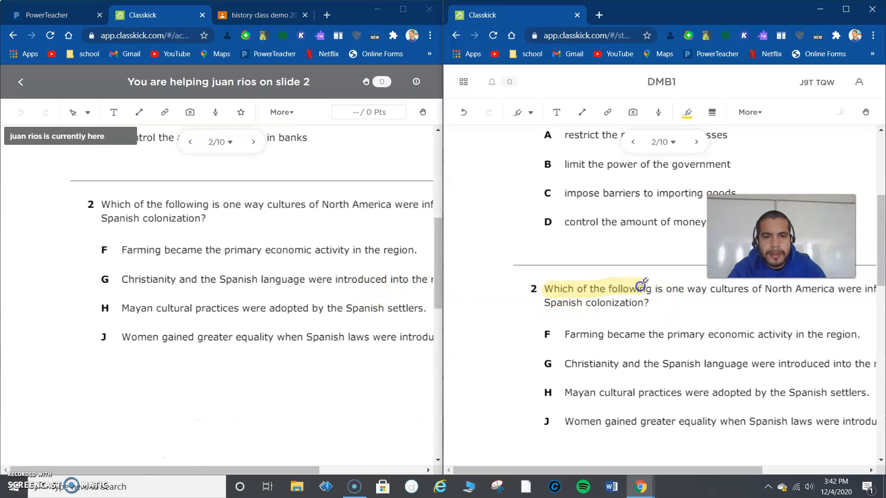
left_click_drag(682, 285, 700, 287)
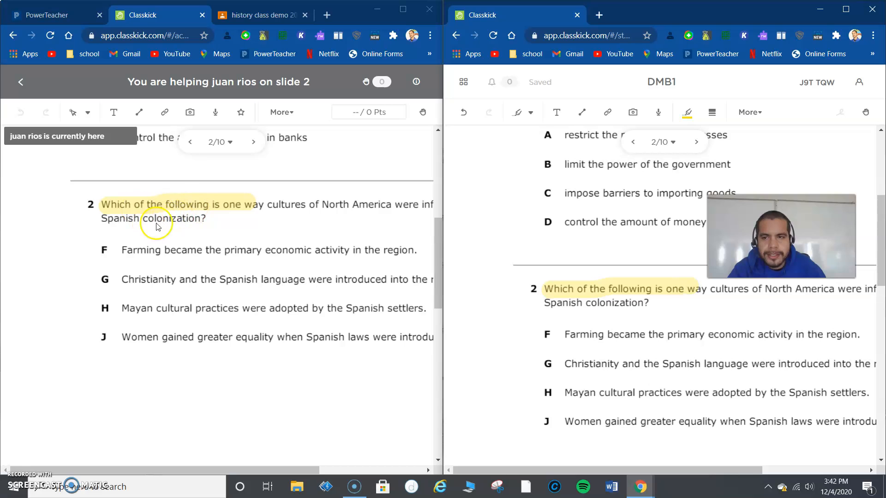
Step: Return to the teacher's student work overview, view only Slide #1 and switch back to viewing all slides
left_click(20, 81)
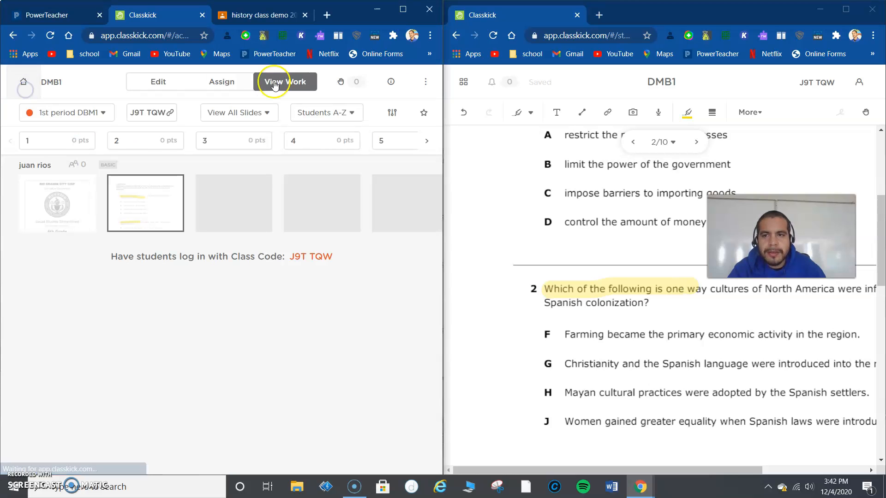
left_click(249, 115)
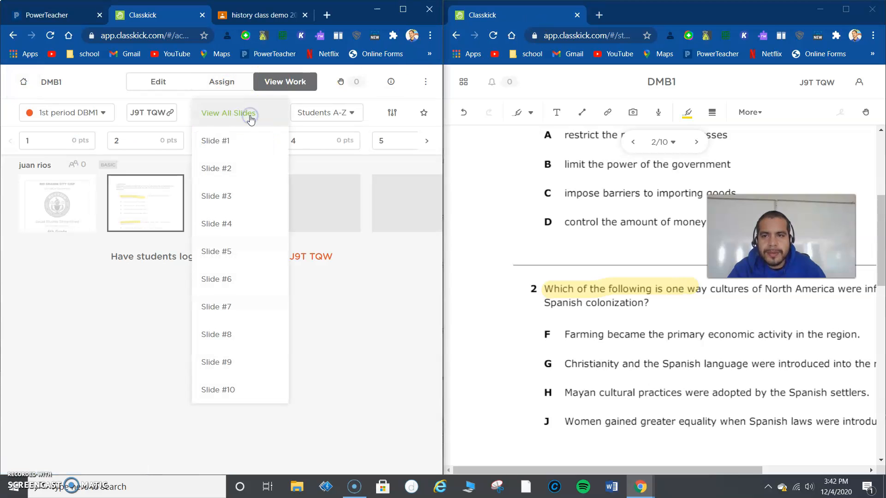
left_click(257, 138)
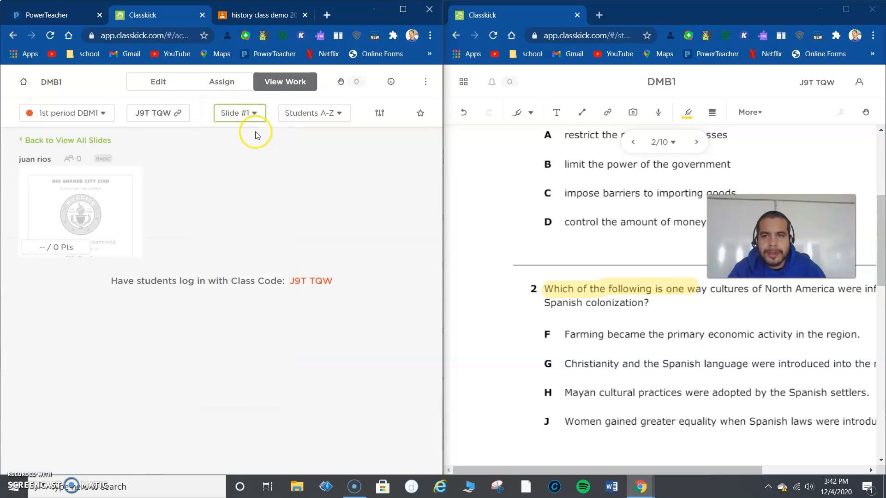
left_click(249, 115)
left_click(237, 87)
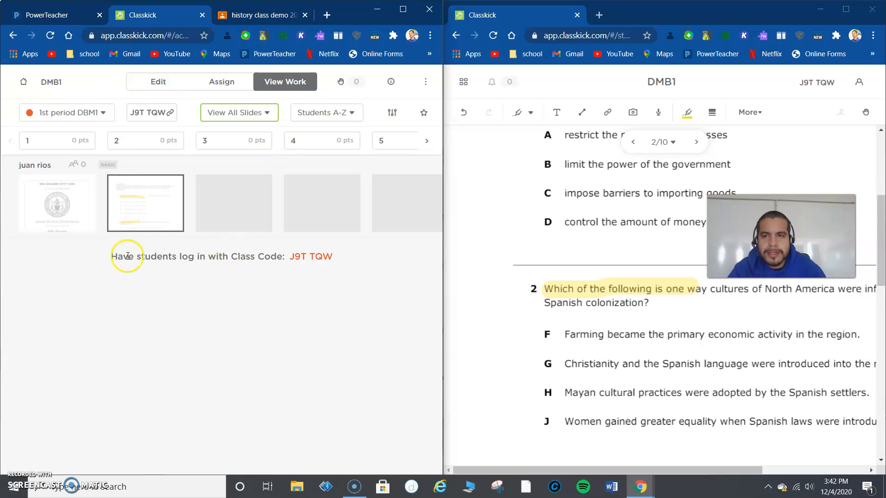
Step: Open the Eastern Europe assignment's 1st period roster and look through the students' work on both slides
left_click(74, 113)
left_click(15, 82)
left_click(106, 179)
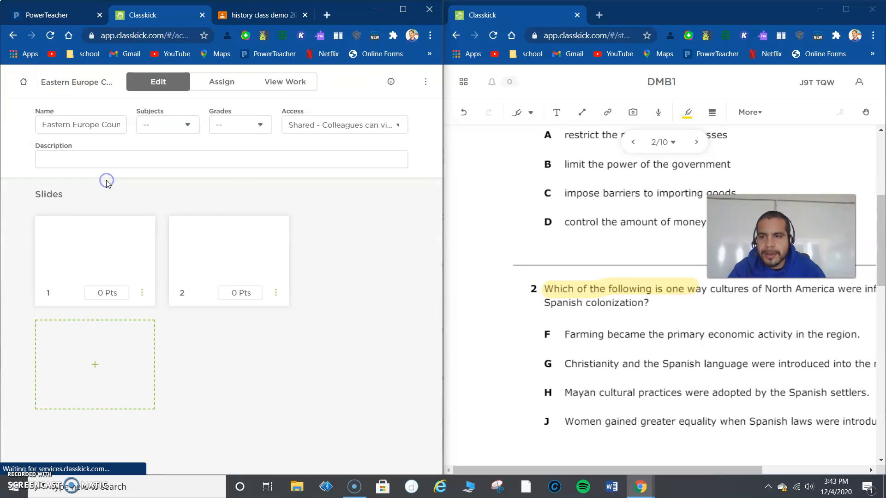
left_click(222, 82)
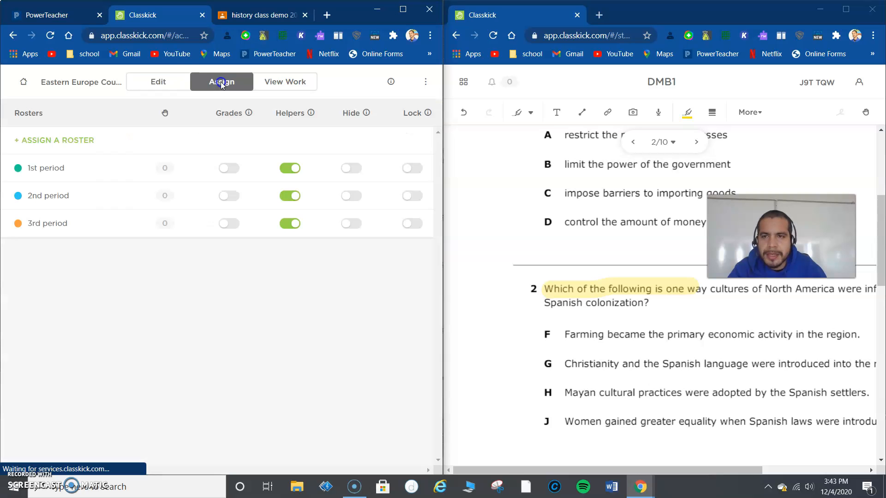
left_click(35, 174)
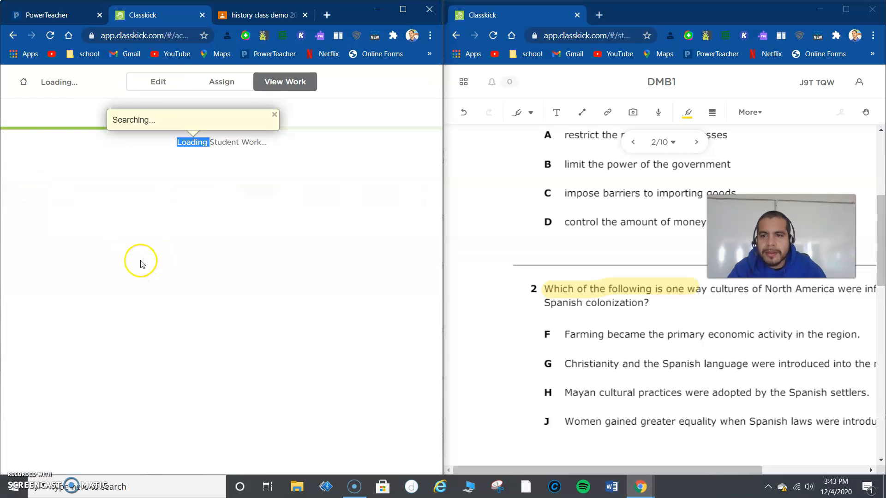
scroll(131, 304, "down", 3)
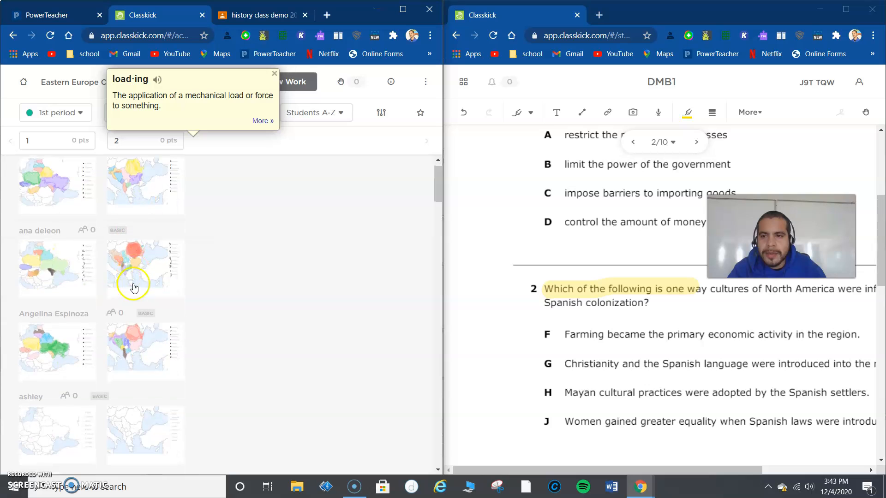
scroll(134, 314, "down", 7)
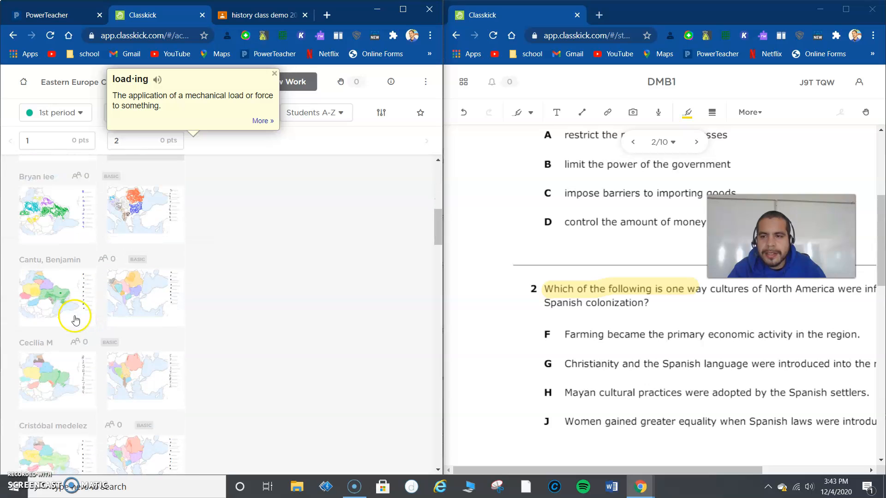
scroll(76, 318, "down", 4)
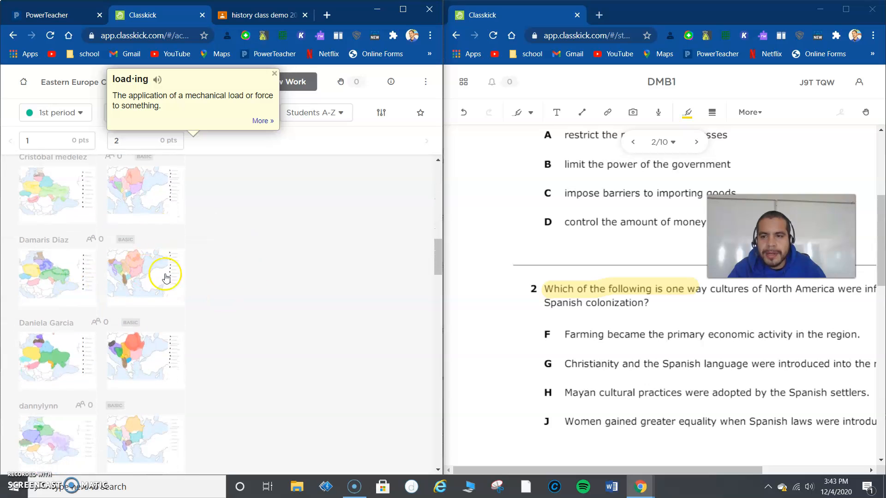
Step: Look through the remaining students' map work further down the Eastern Europe assignment's roster
scroll(143, 379, "down", 2)
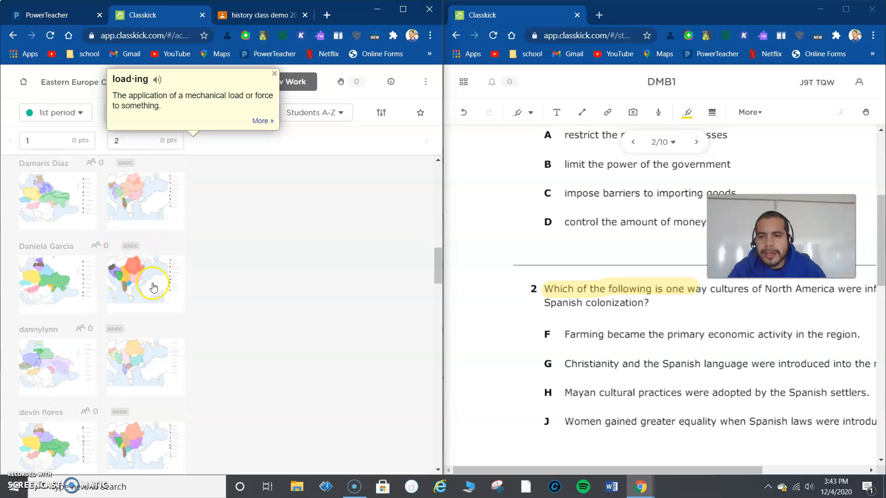
scroll(62, 365, "down", 5)
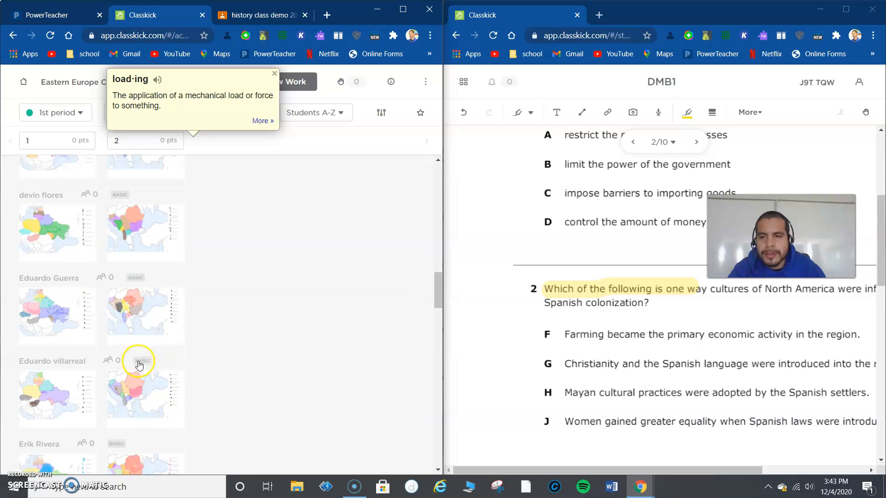
scroll(140, 366, "down", 8)
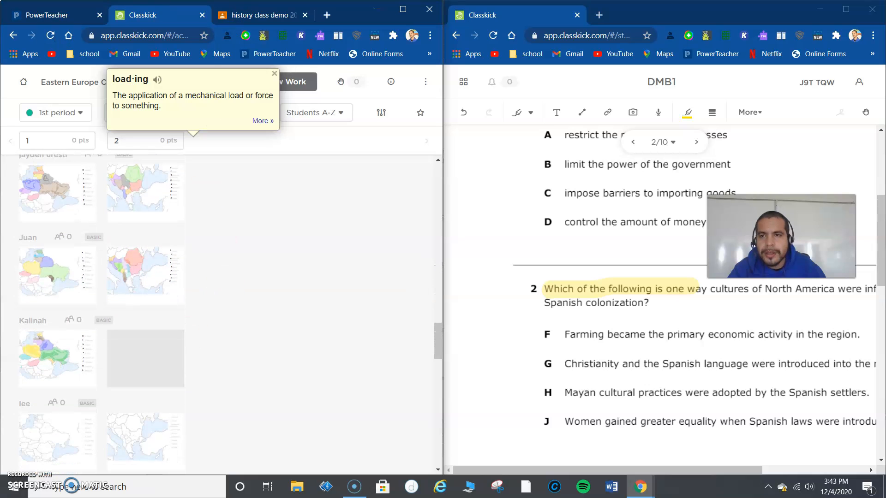
Step: Go back to the DMB1 assignment and open the student work of its 1st period DBM1 roster
left_click(14, 36)
left_click(71, 135)
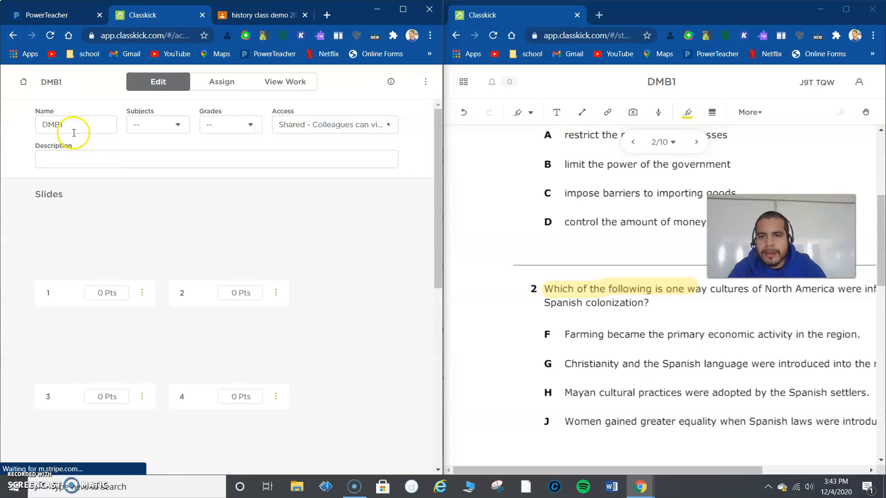
left_click(222, 82)
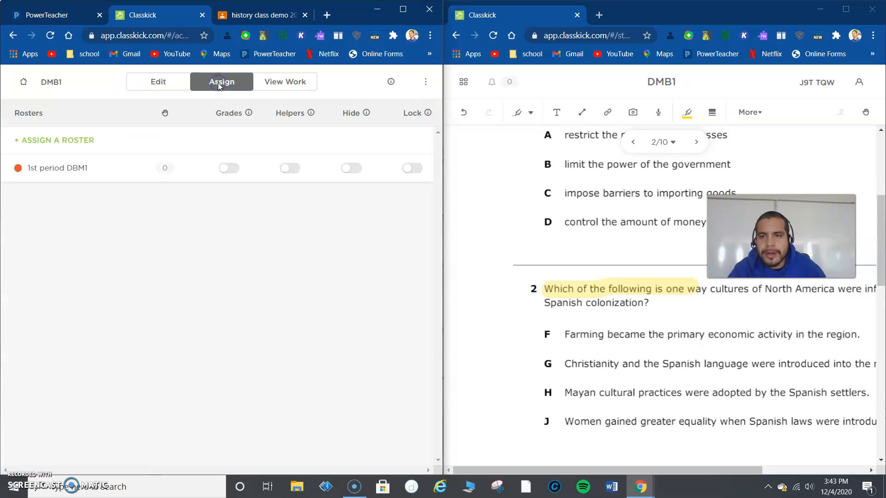
left_click(107, 172)
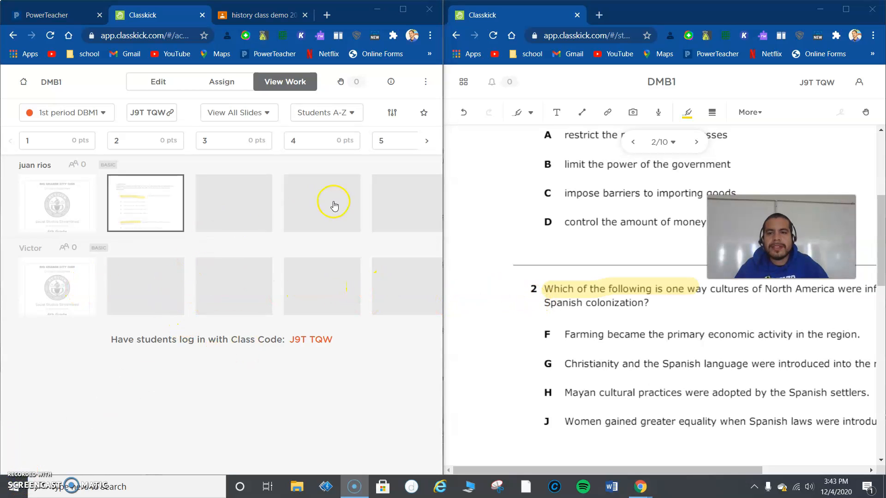
Step: Close the student session window, maximize the teacher window and reopen the 1st period DBM1 student work from DMB1's roster list
left_click(223, 84)
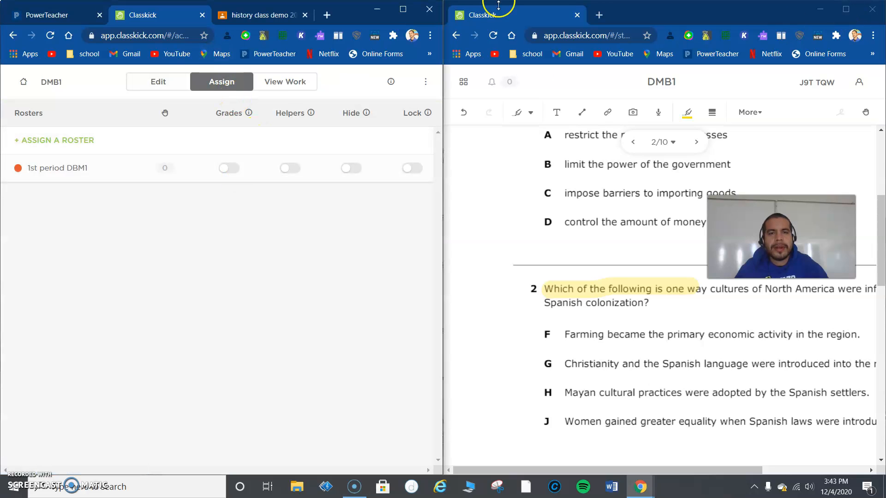
left_click(871, 10)
left_click(405, 9)
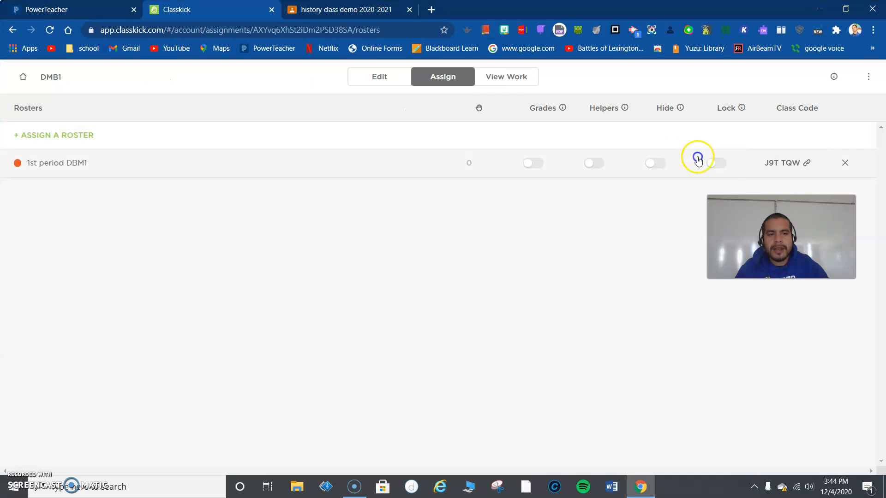
left_click(295, 167)
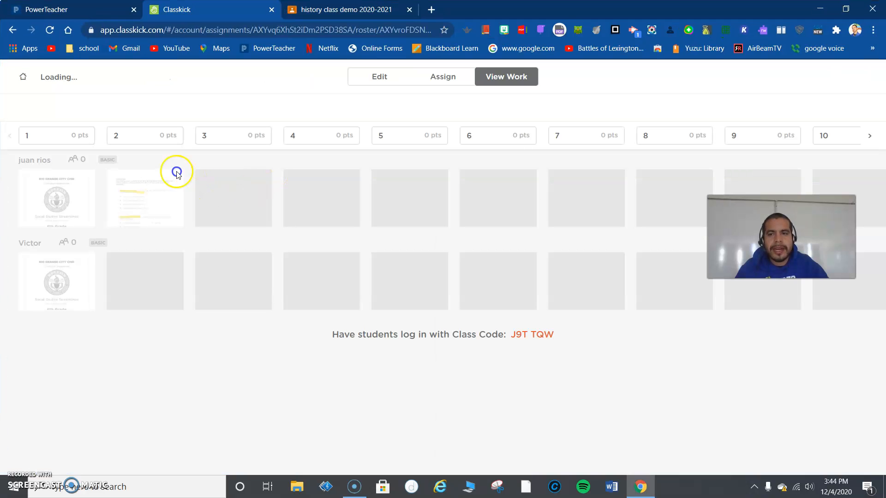
left_click(307, 214)
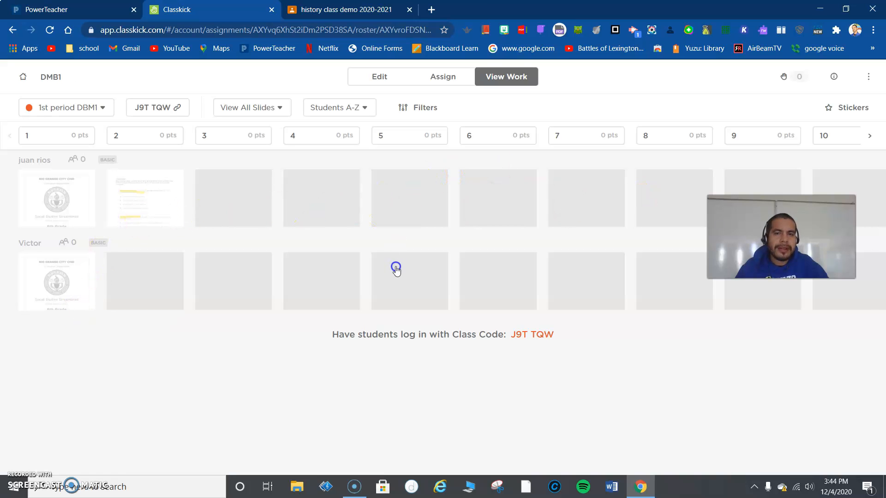
left_click(440, 11)
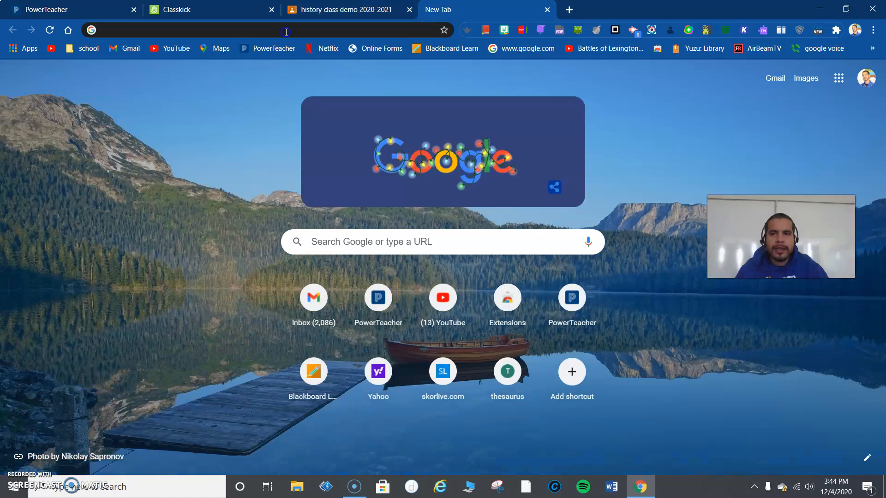
type("tango")
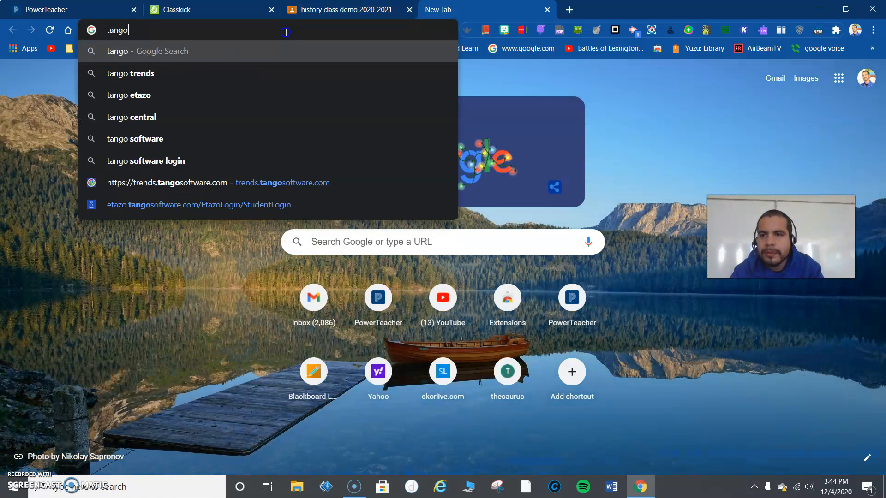
key("Down")
key("Down")
key("Down")
key("Down")
key("Down")
key("Down")
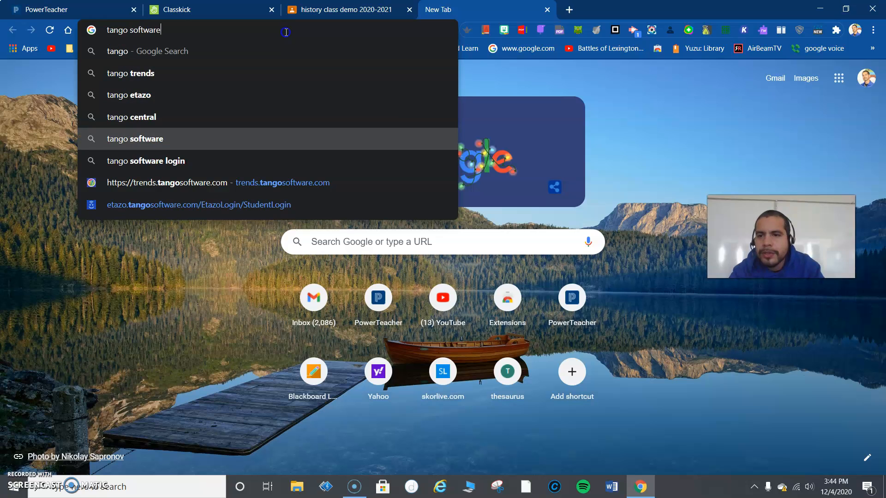
key("Return")
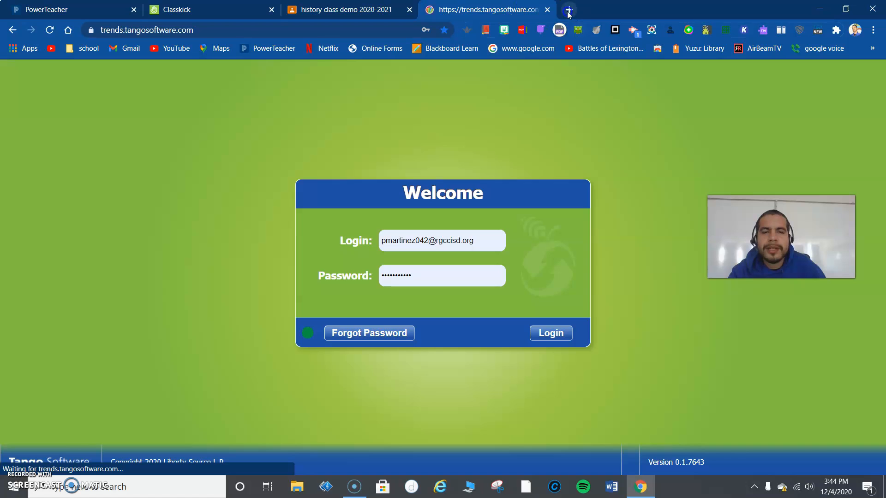
Step: Open the Etazo student login page at etazo.tangosoftware.com/EtazoLogin/StudentLogin in a new browser tab
left_click(569, 10)
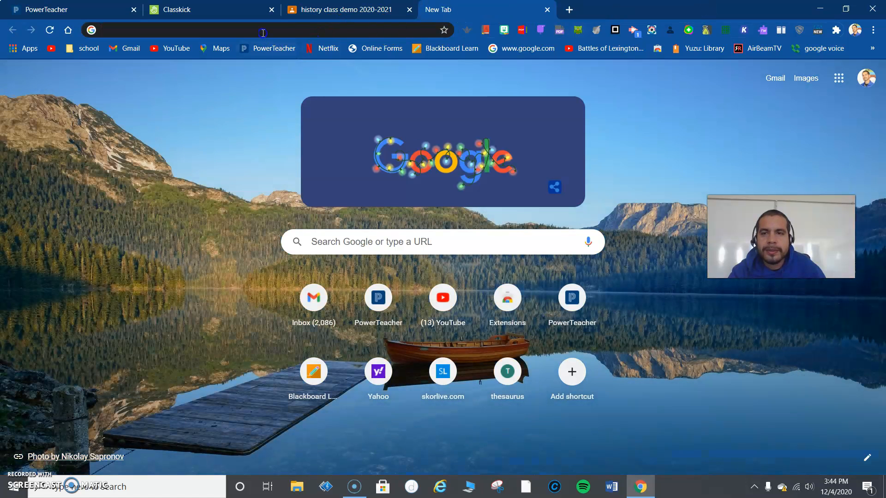
type("e")
key("Return")
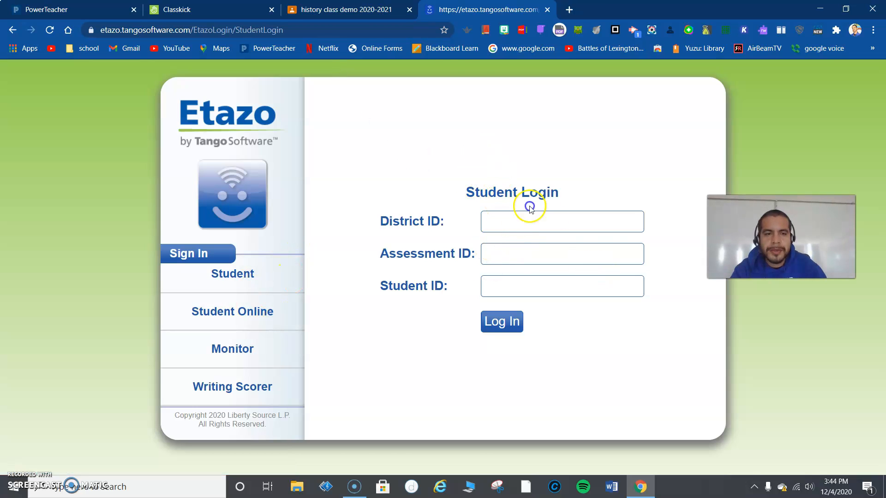
Step: View the first student's highlighted slide 2 in Classkick's teacher view, then switch back to the Etazo student login page
left_click(253, 4)
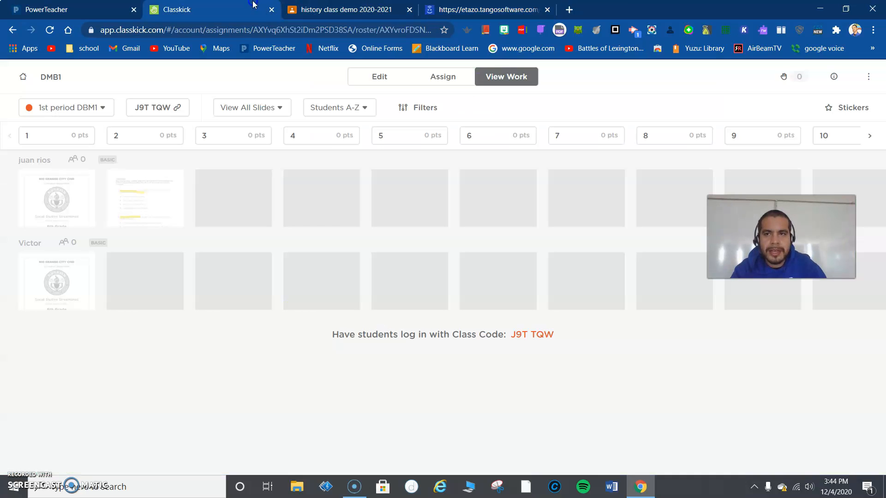
left_click(140, 212)
scroll(284, 312, "down", 6)
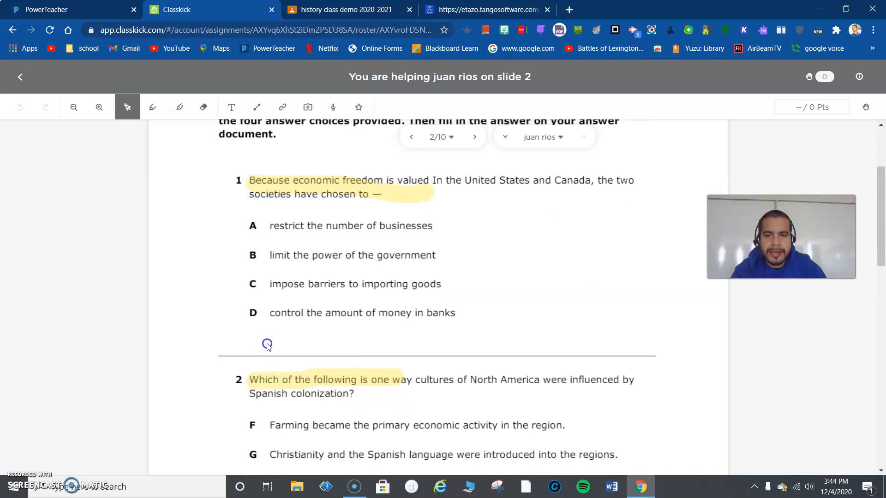
left_click(489, 10)
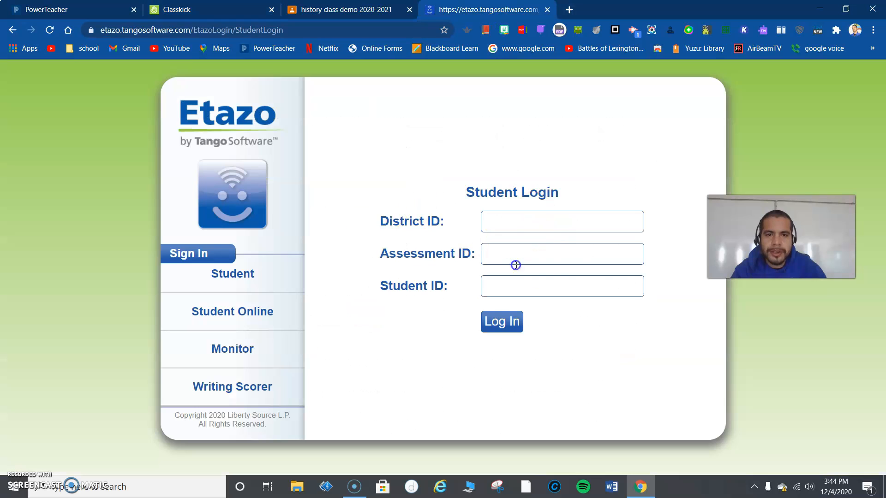